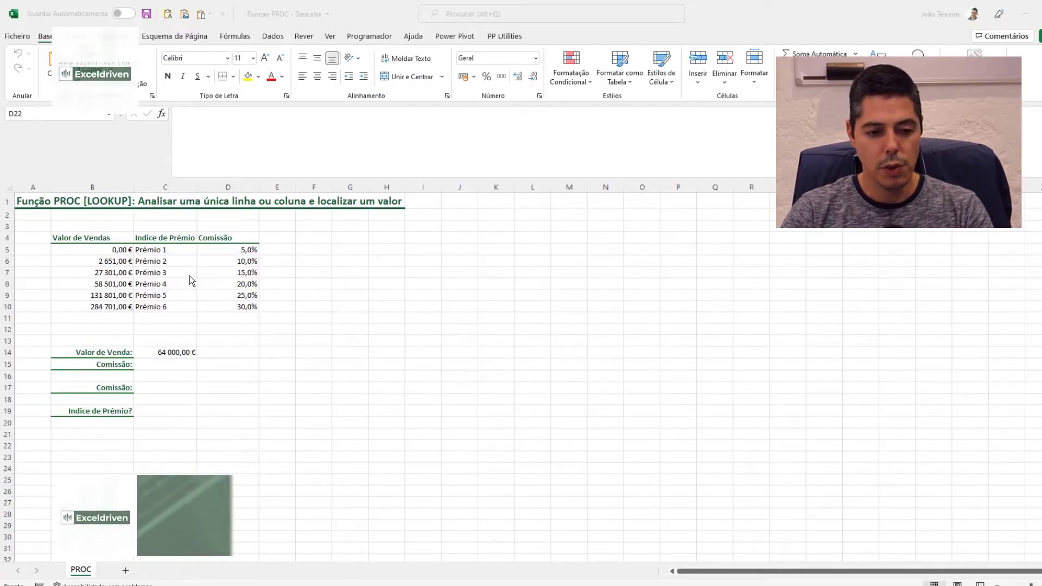
Check the 64 000,00 € sale value in C14 and select C15 for the commission
scroll(197, 290, up, 2)
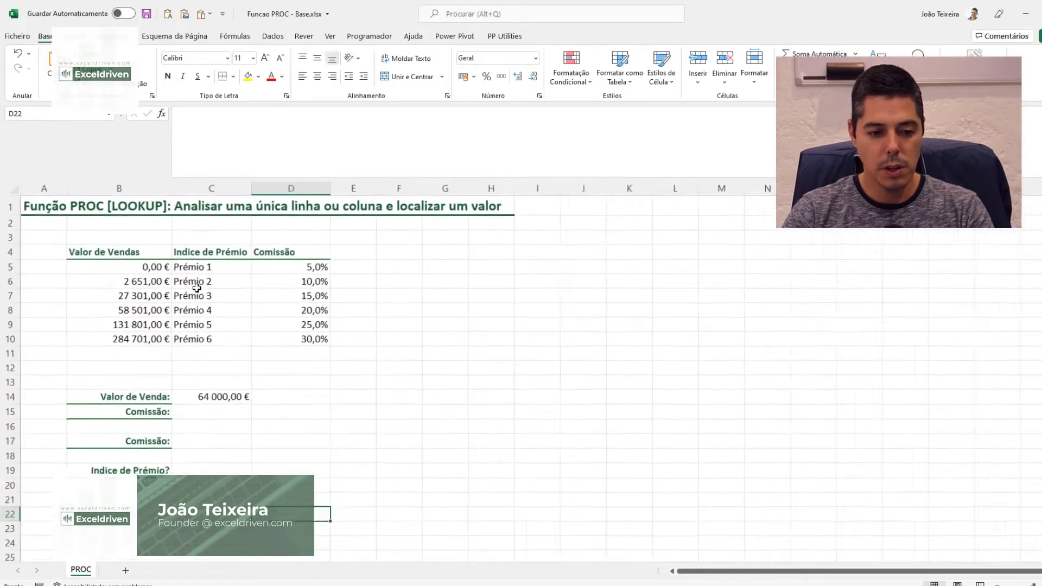
scroll(196, 290, up, 1)
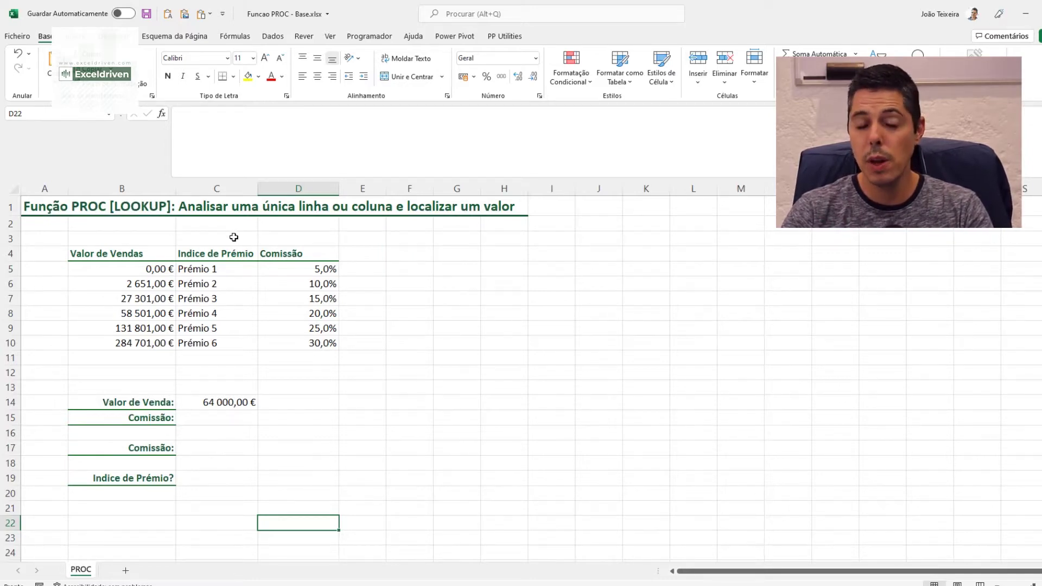
click(219, 400)
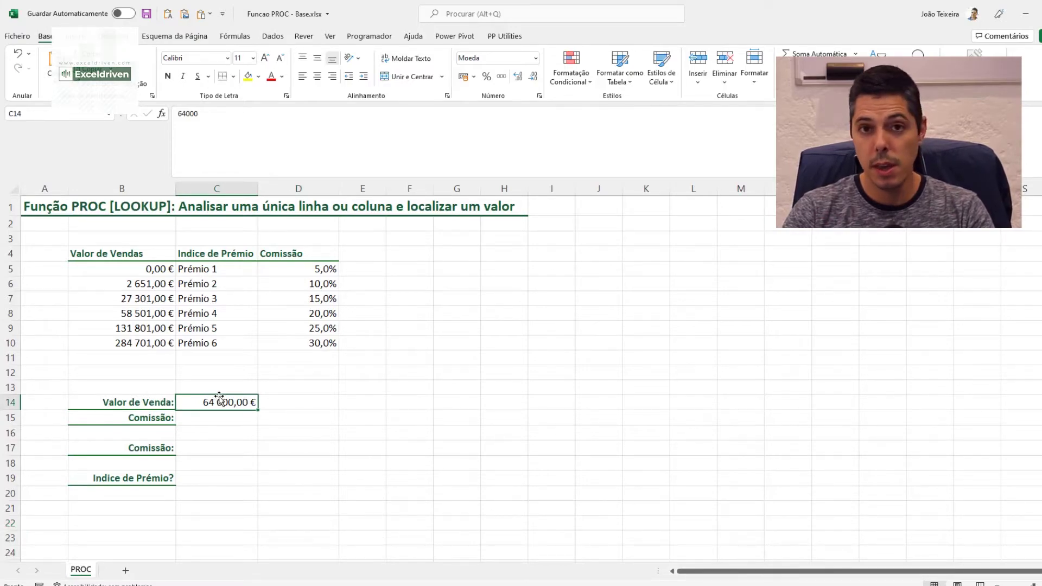
click(249, 470)
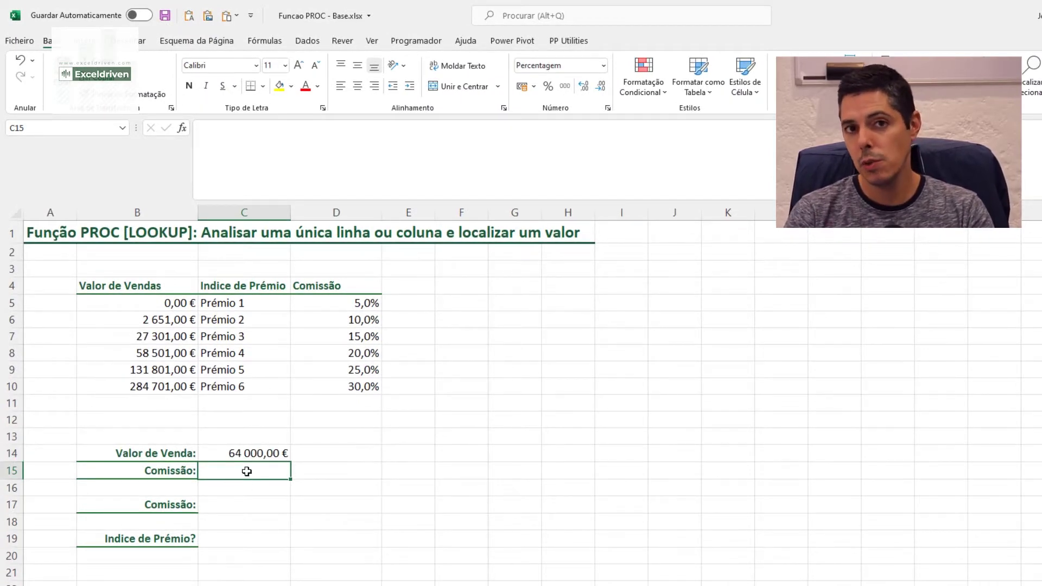
Enter =PROC(C14;B5:B10;D5:D10) in C15, returning a 20% commission
text(=PR)
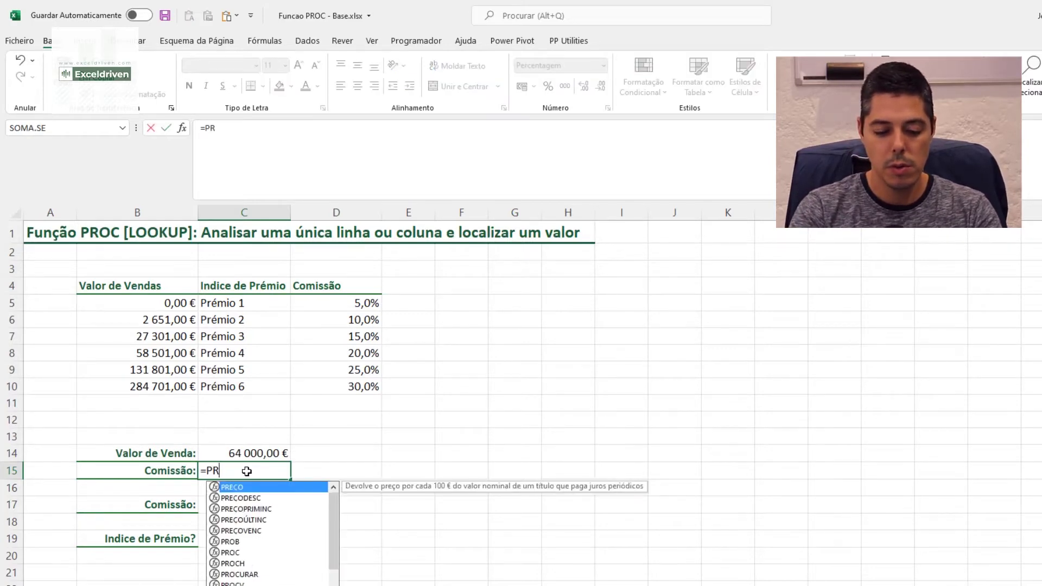
text(OC)
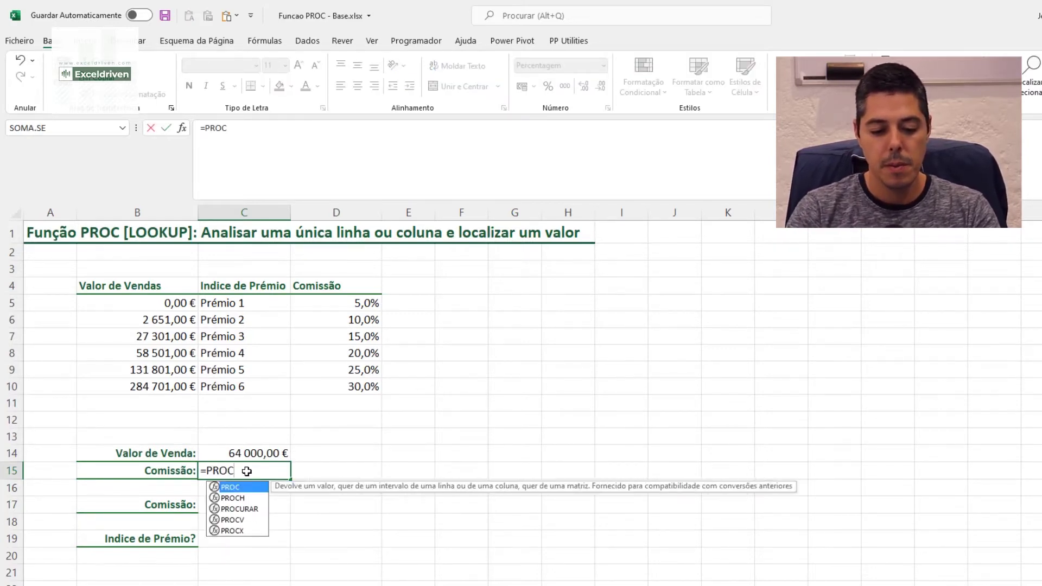
text(()
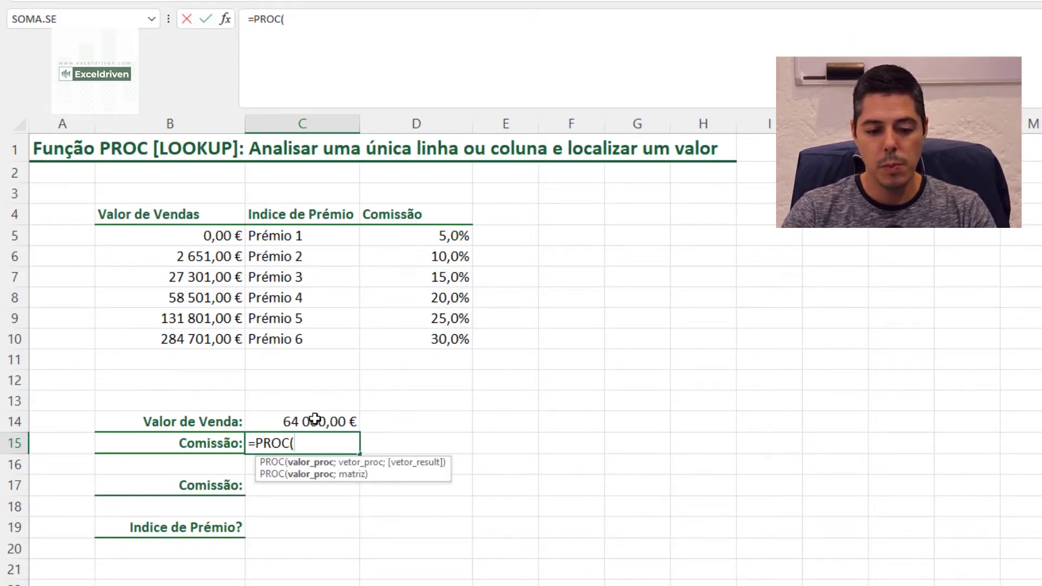
click(315, 419)
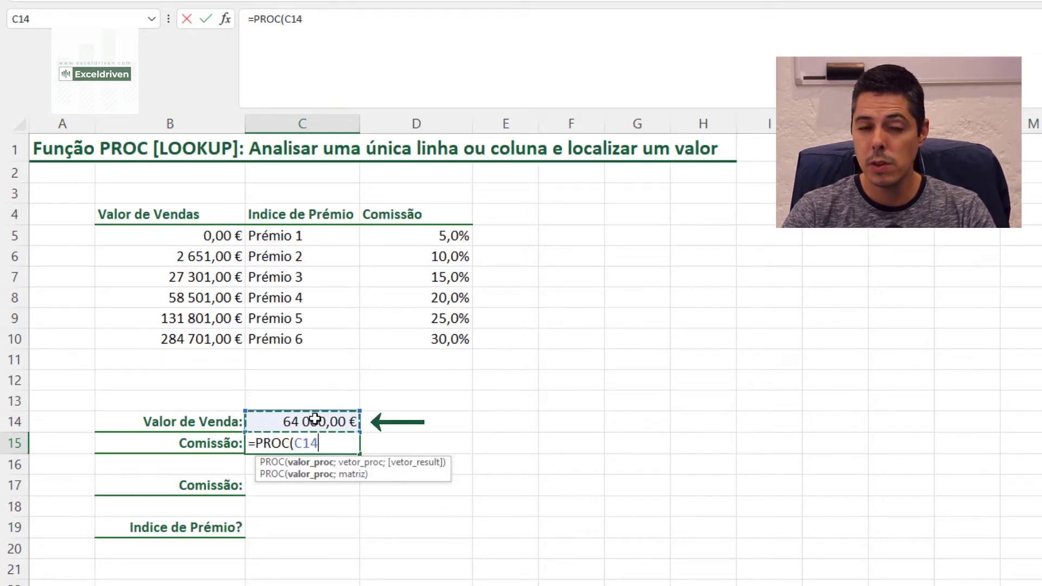
text(;)
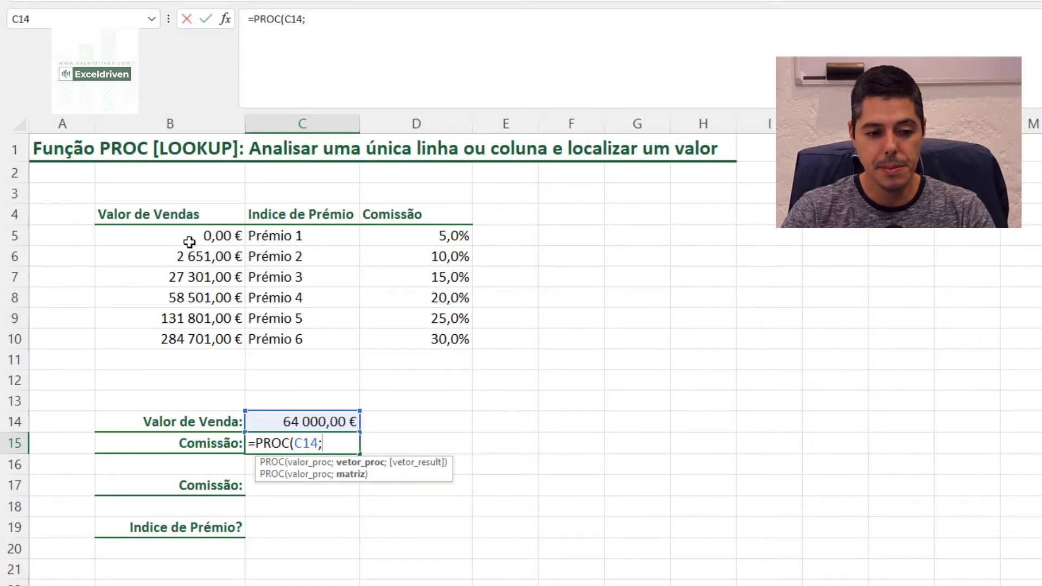
mouse_move(205, 235)
mouse_down()
mouse_move(193, 271)
mouse_move(195, 334)
mouse_up()
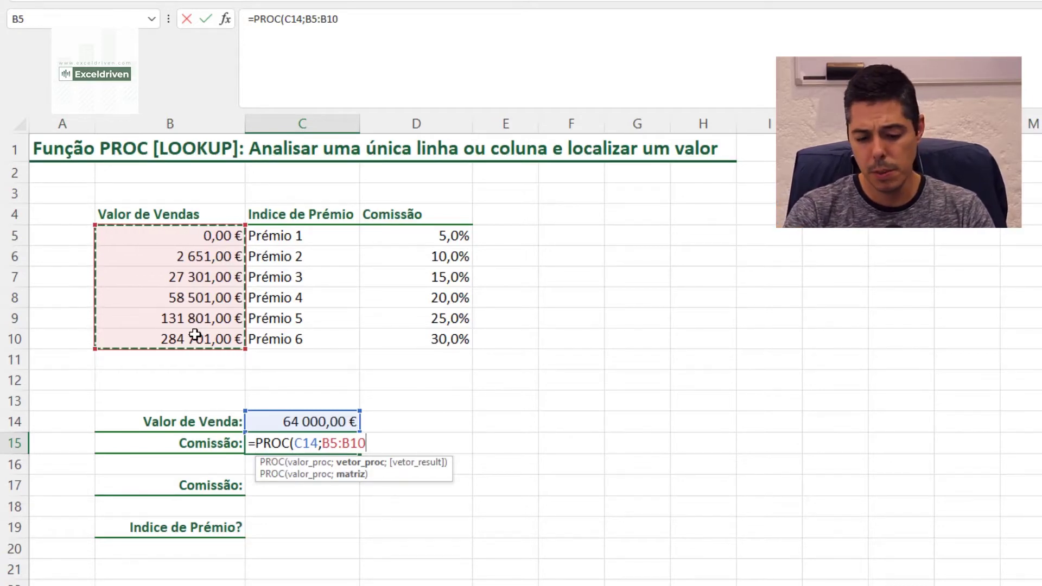
text(;)
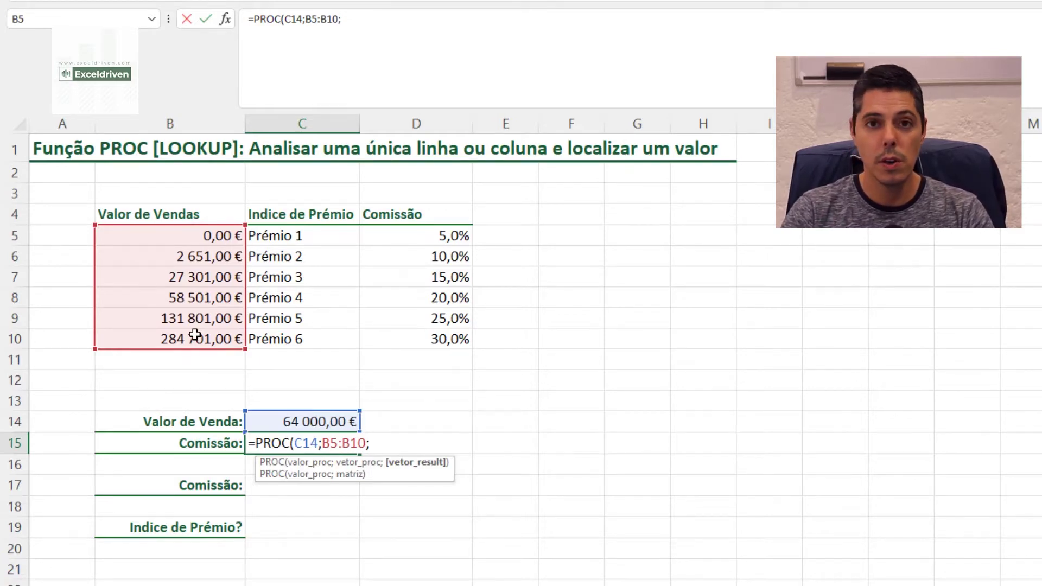
drag(396, 234, 401, 339)
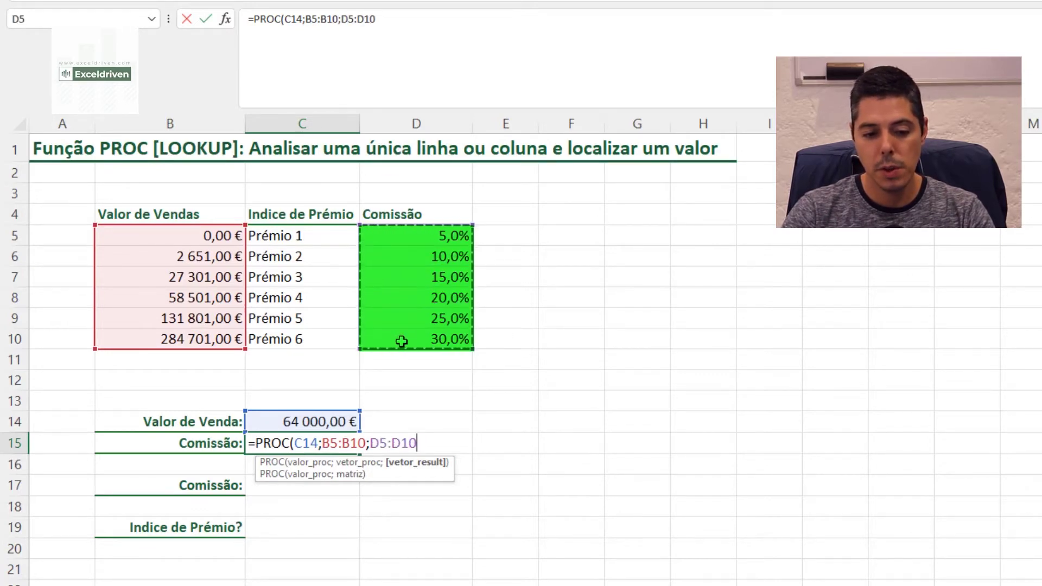
text())
key(Return)
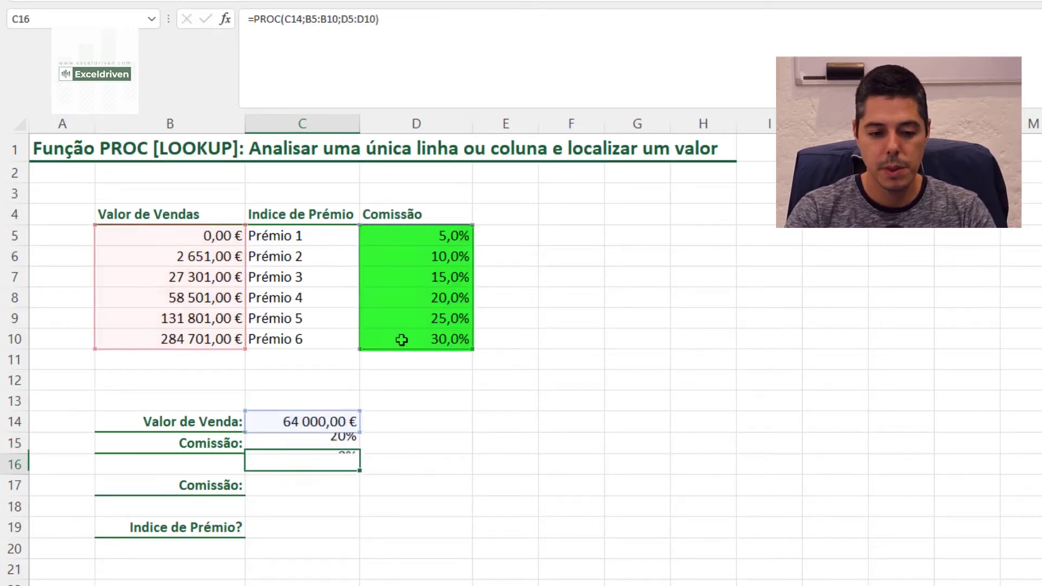
key(Up)
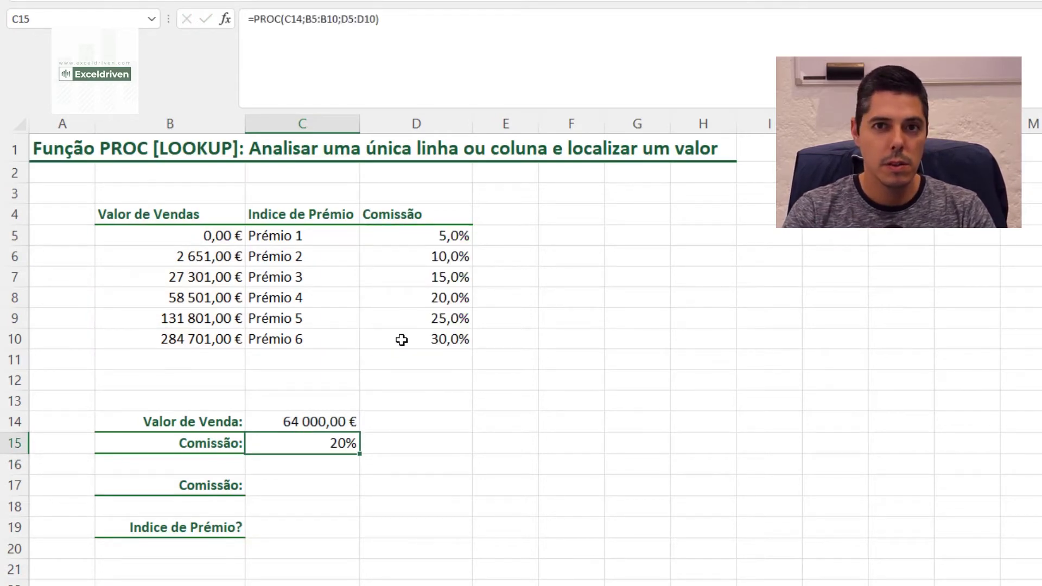
key(Right)
Enter =PROCV(C14;B4:D10;3;1) in D15, which also returns 20%
text(=PROC)
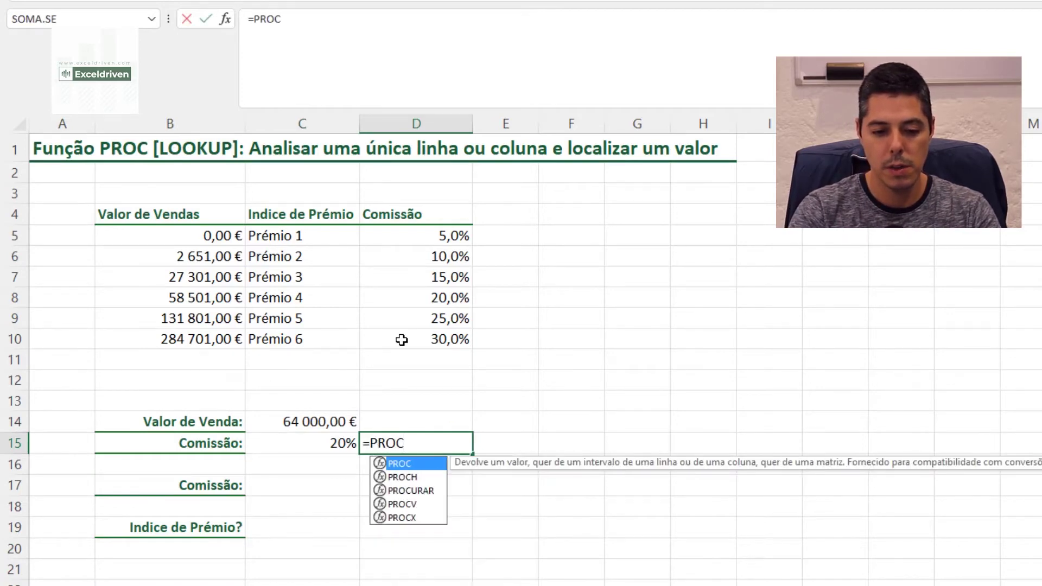
text(V()
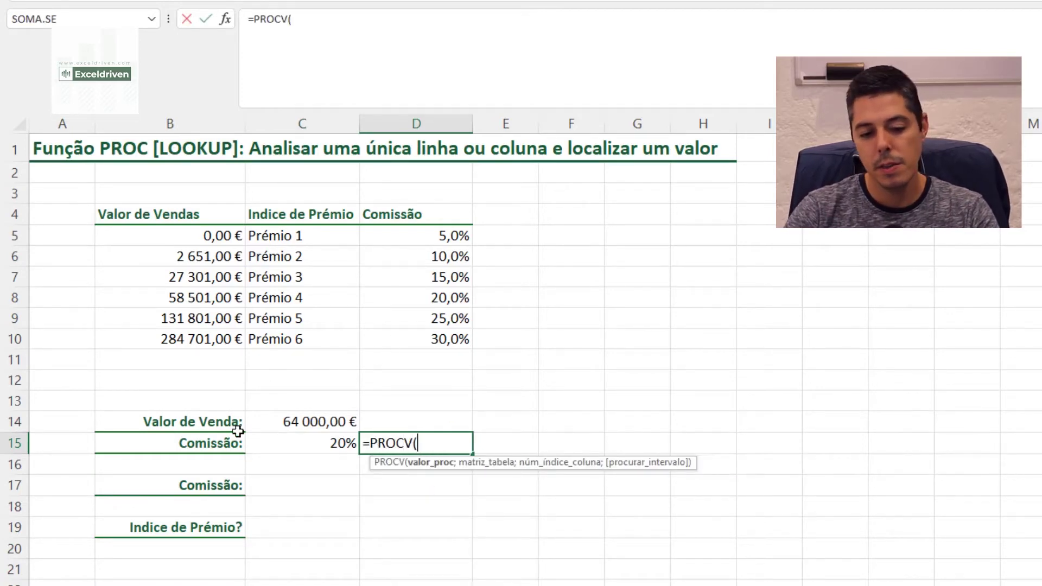
click(279, 421)
text(;)
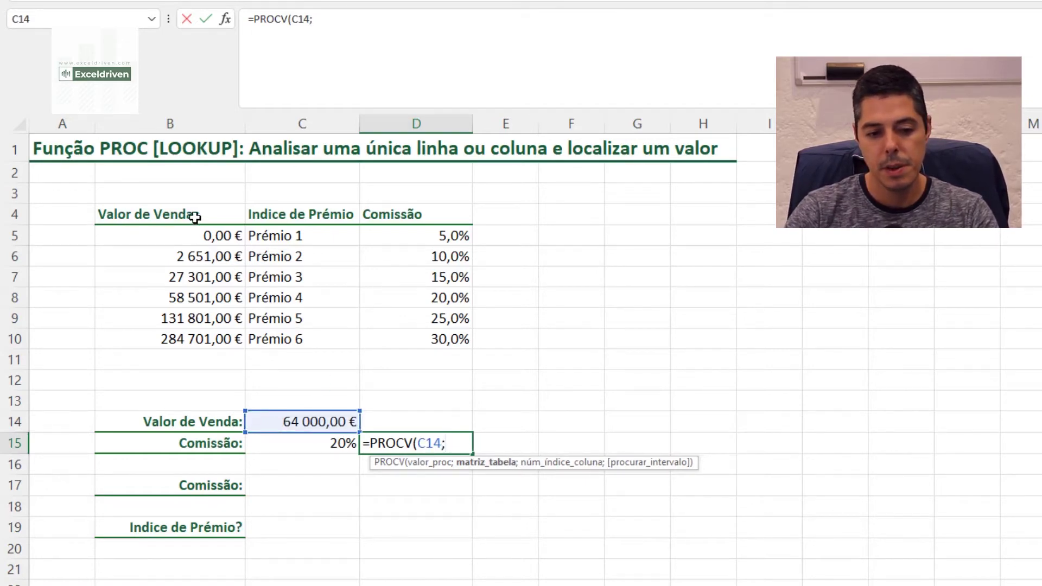
drag(195, 217, 446, 336)
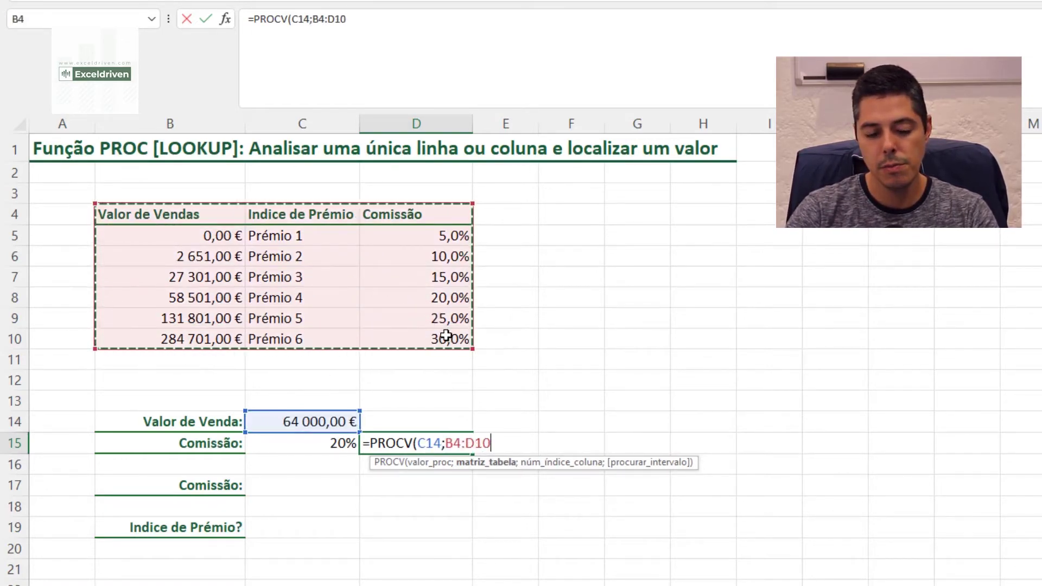
text(;)
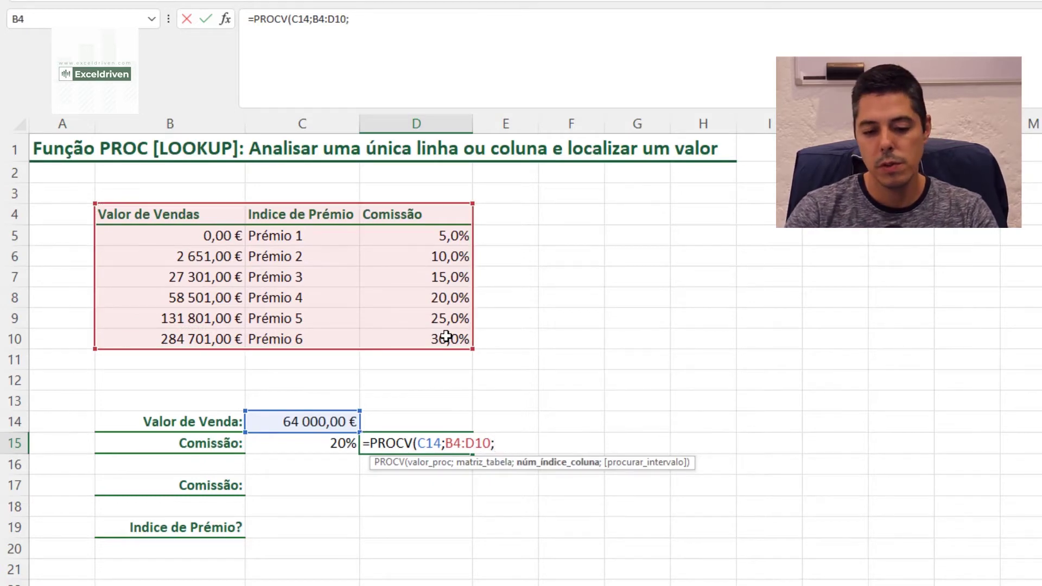
text(3)
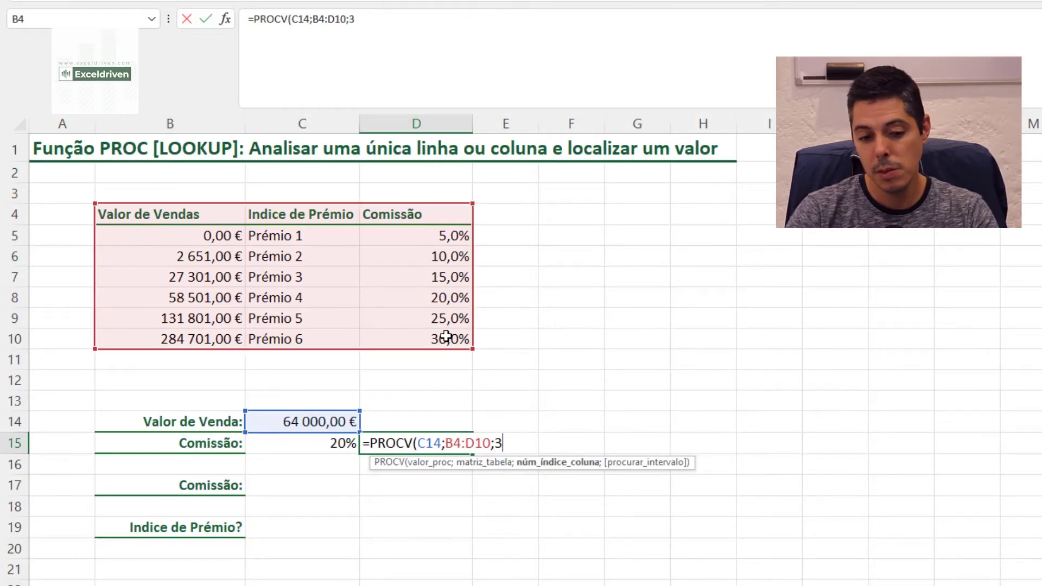
text(;)
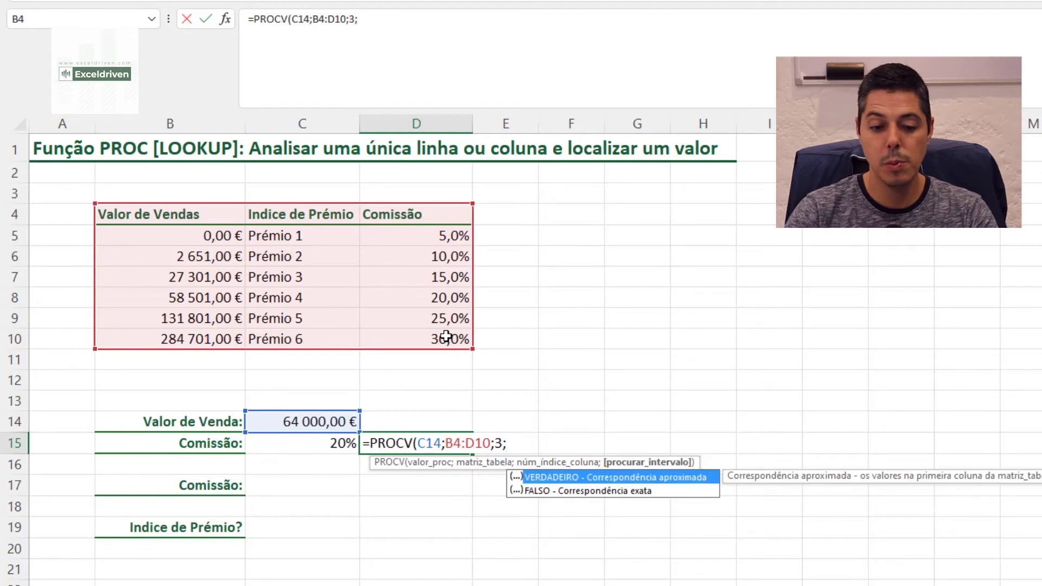
text(1)
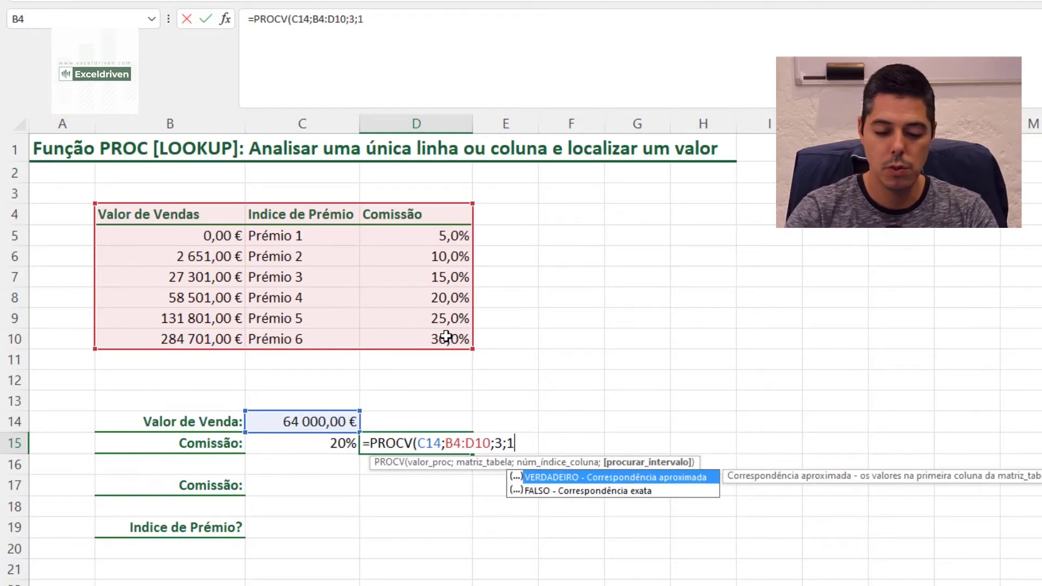
text())
key(Return)
key(Up)
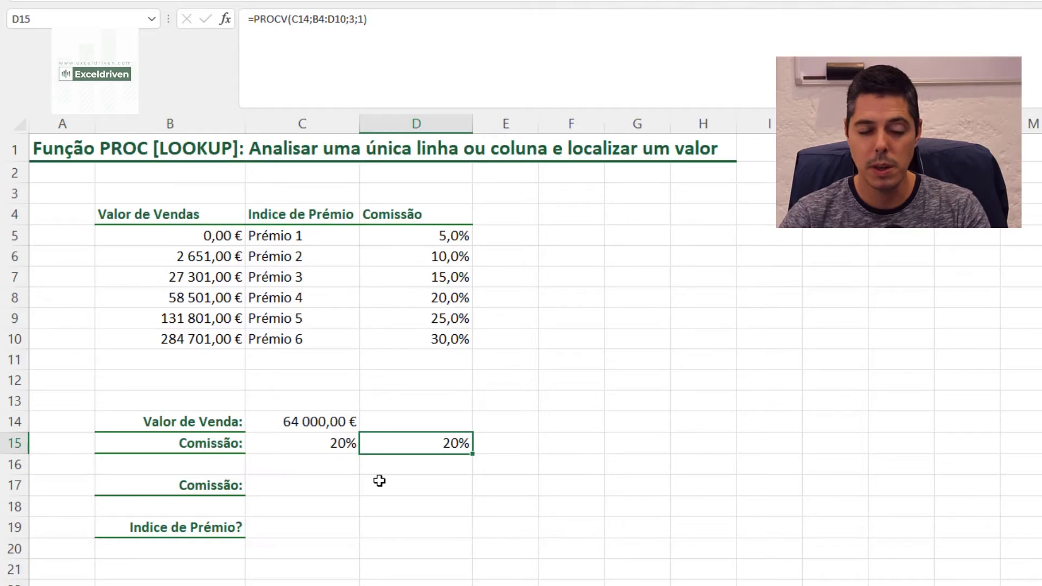
key(Left)
key(Down)
key(Left)
Enter the array-form lookup =PROC(C14;B4:D10) in C17, returning 20%
key(Right)
key(Down)
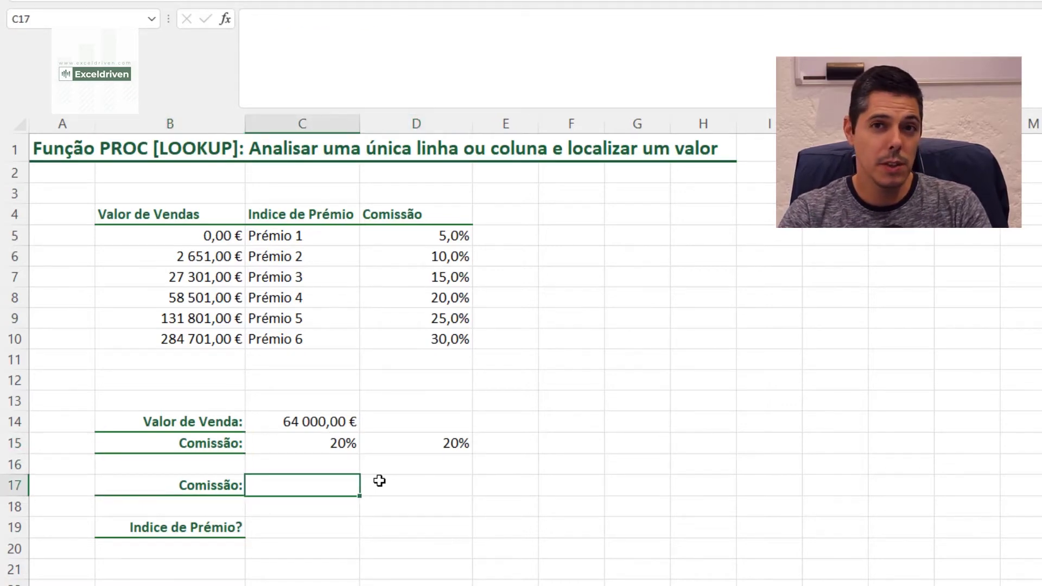
text(=)
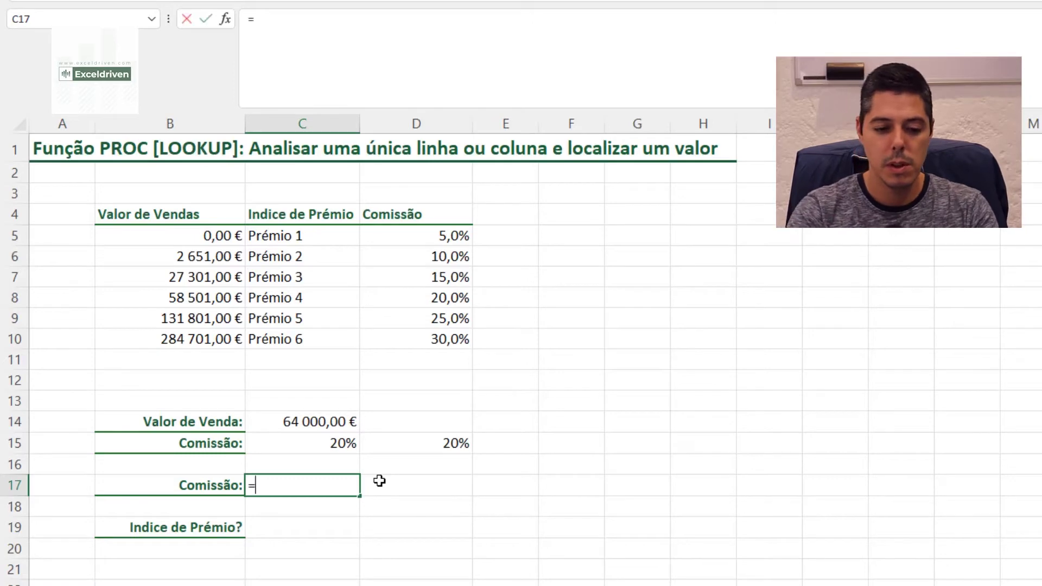
text(PROC)
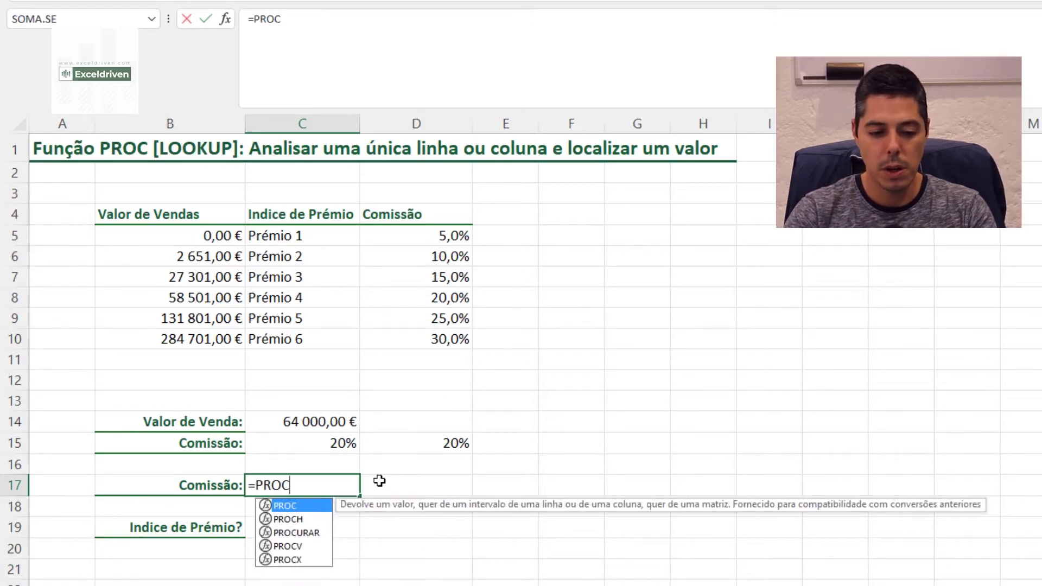
text(()
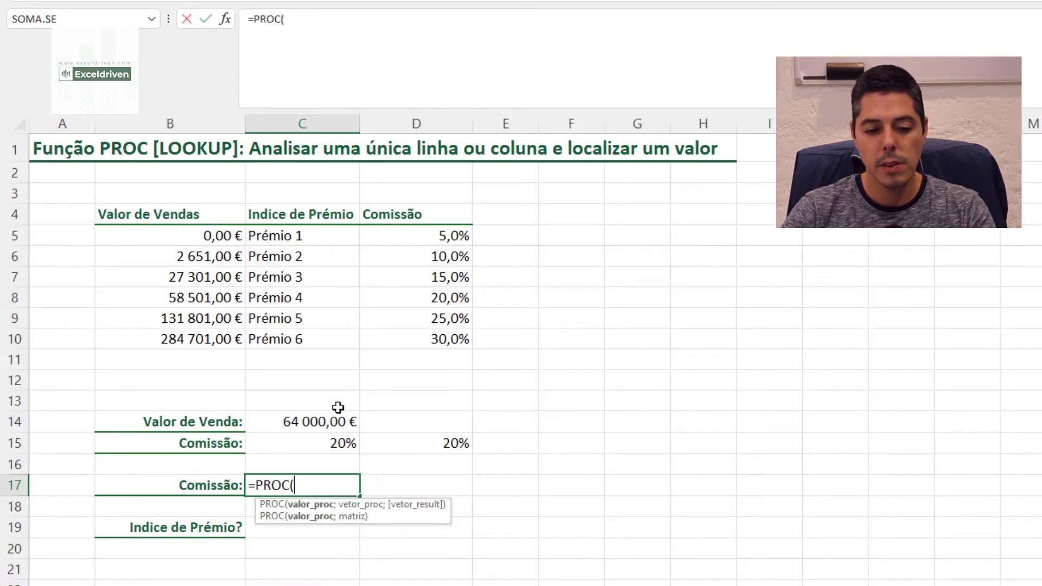
click(310, 423)
text(;)
mouse_move(198, 215)
mouse_down()
mouse_move(434, 294)
mouse_move(452, 344)
mouse_up()
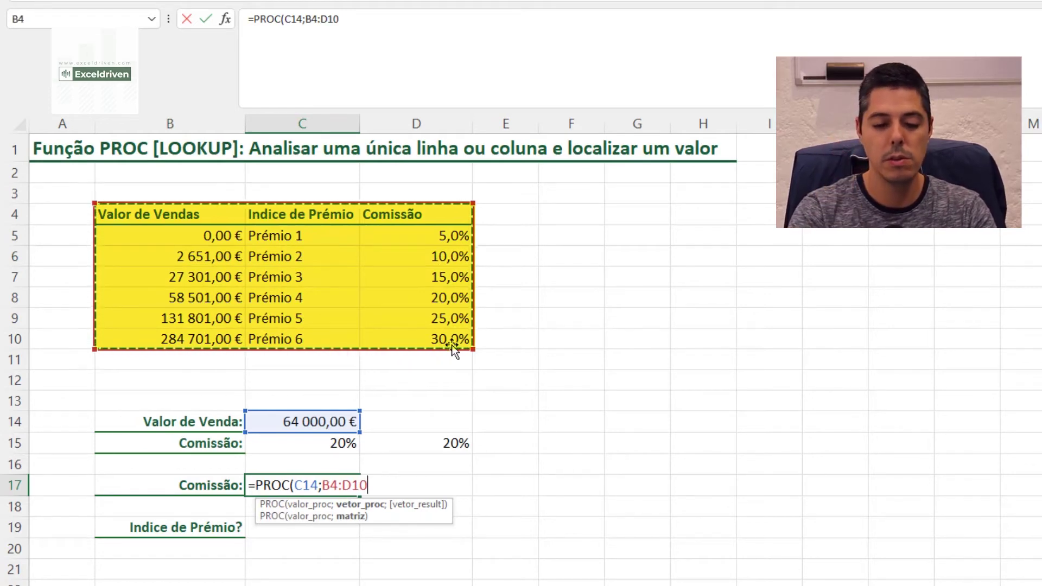
text())
key(Return)
key(Up)
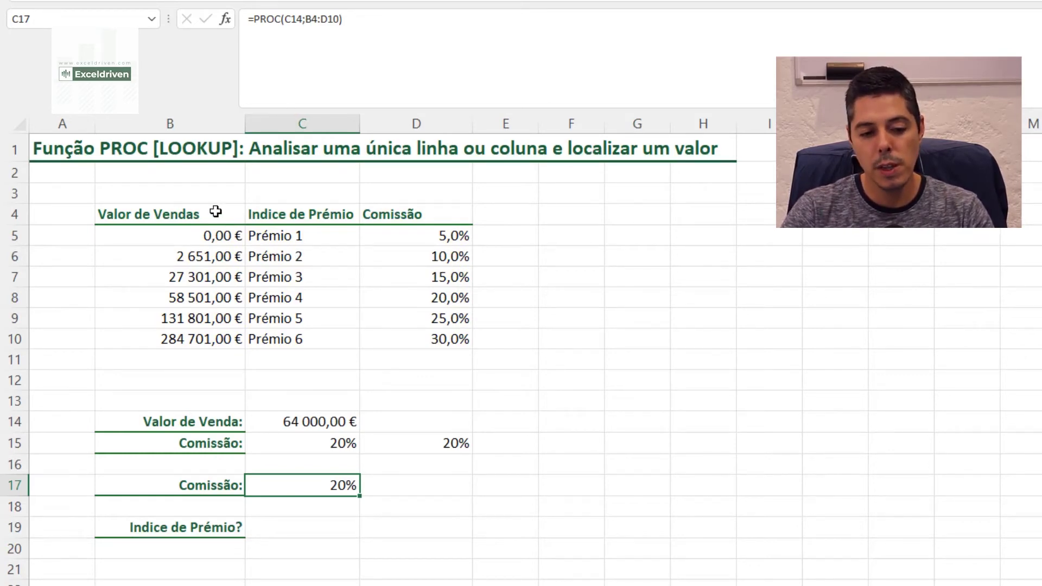
Highlight the sales B4:B10 and commission D4:D10 columns, then recheck C17's formula
drag(217, 209, 200, 340)
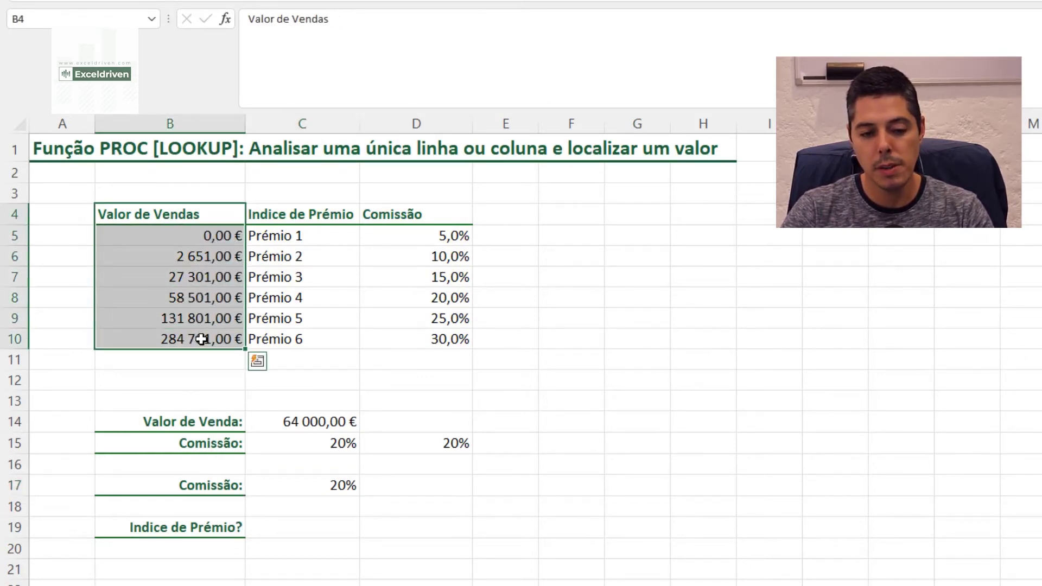
drag(410, 217, 400, 335)
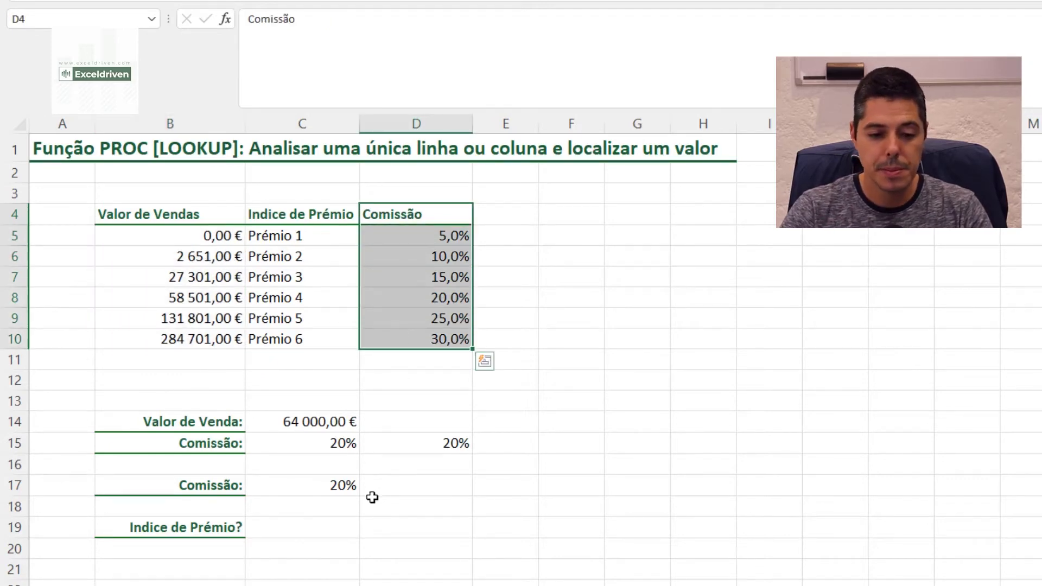
click(346, 486)
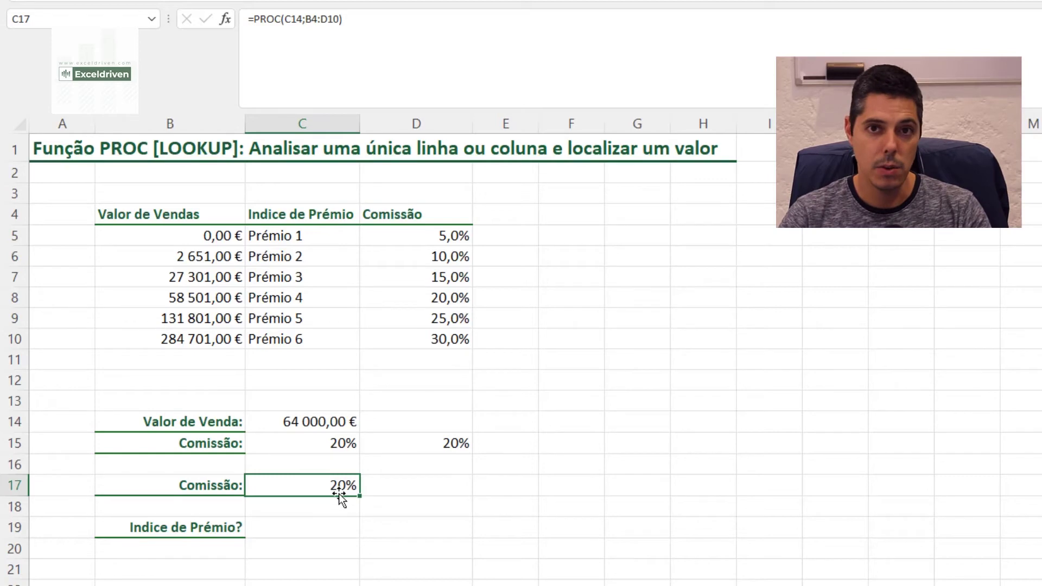
click(282, 530)
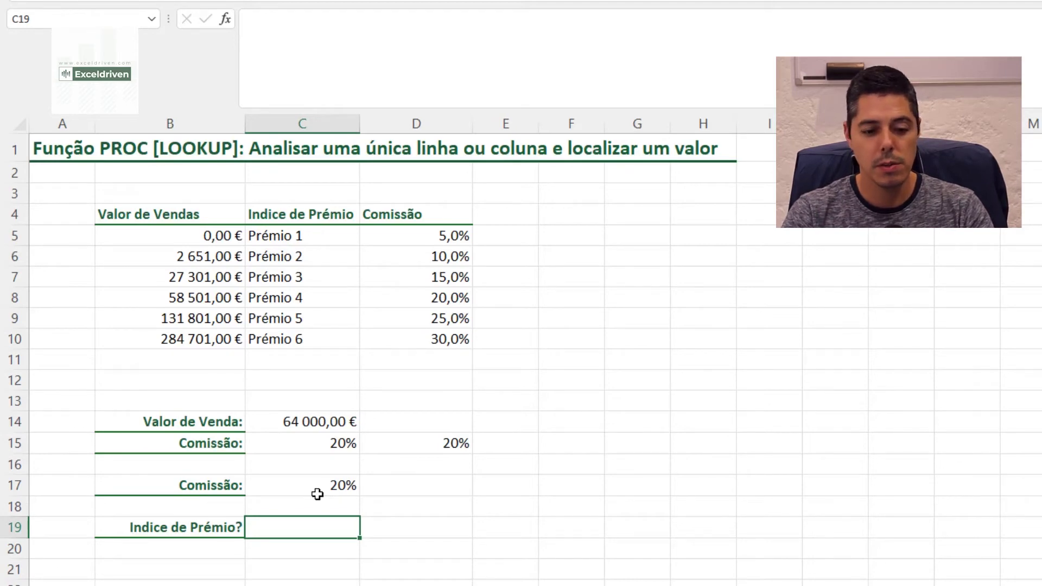
Enter =PROC(C17;D5:D10;C5:C10) in C19 to return the prize index Prémio 4
text(=PROC)
key(Down)
text(()
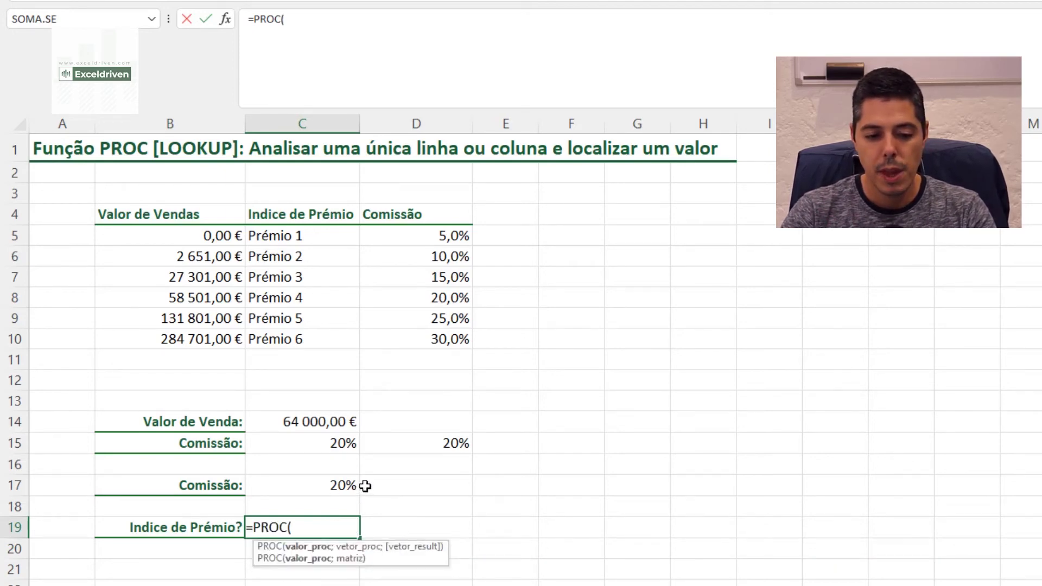
click(339, 486)
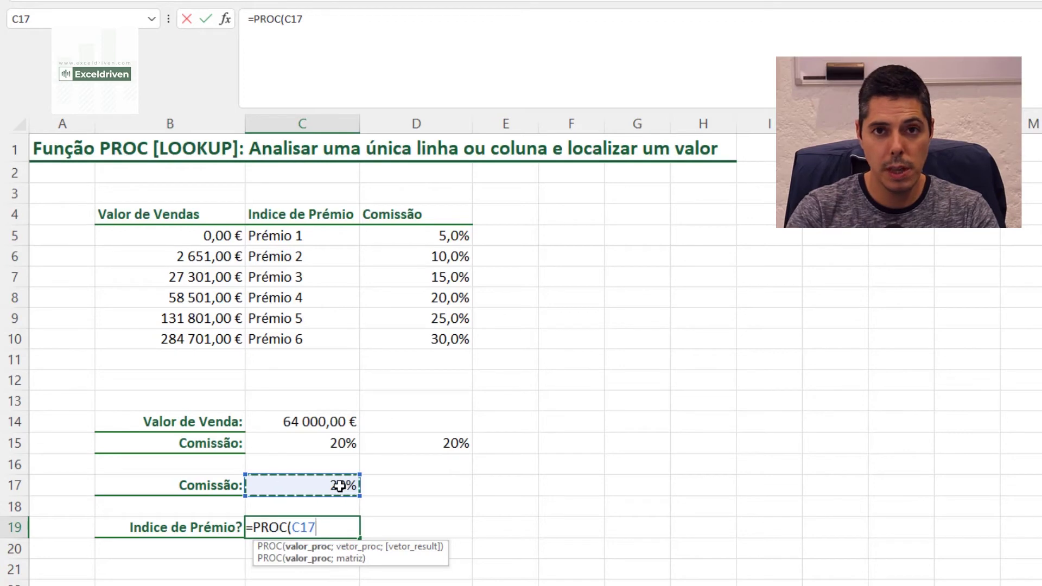
text(;)
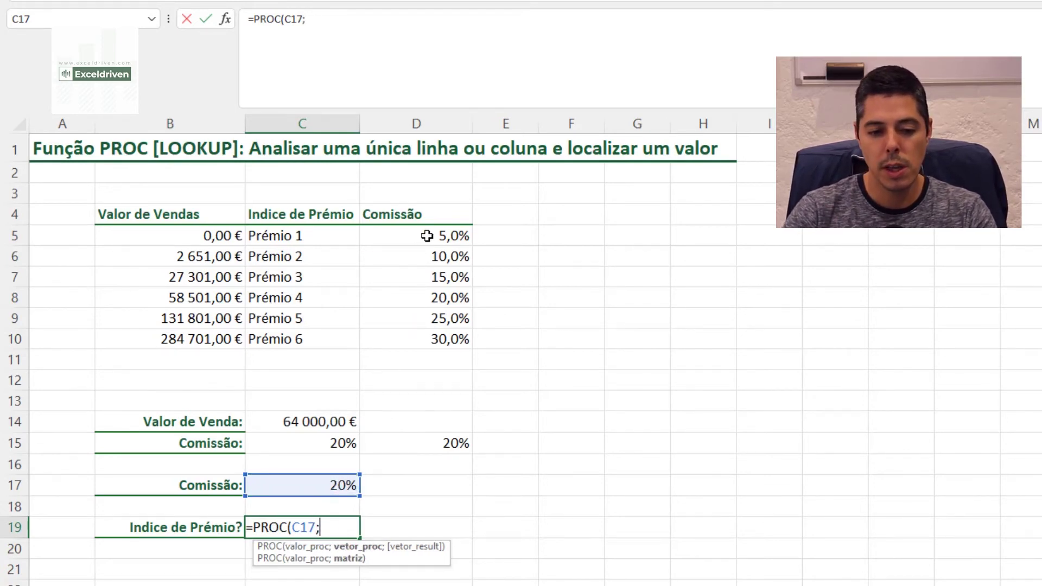
drag(422, 234, 428, 343)
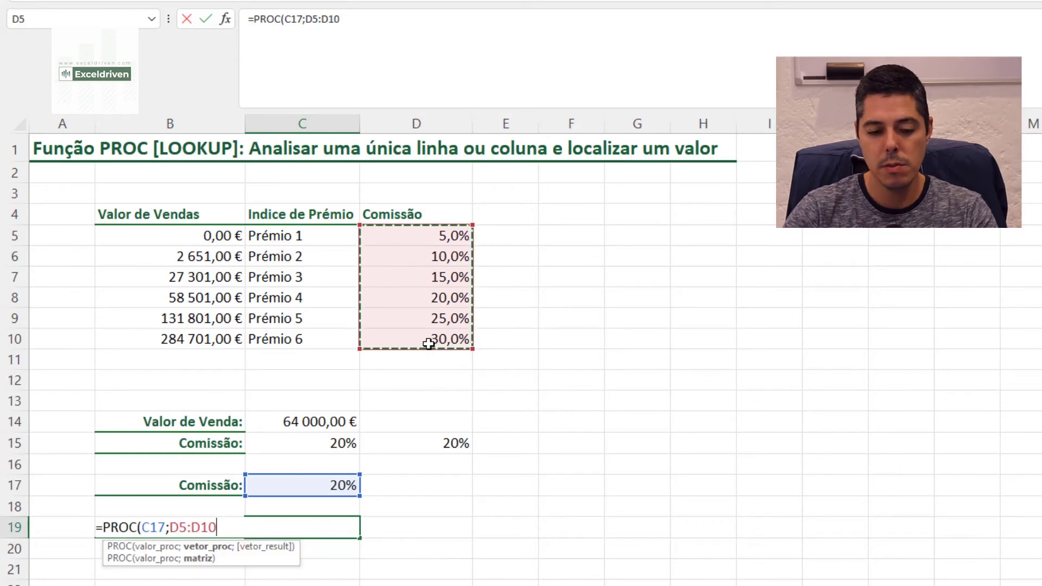
text(;)
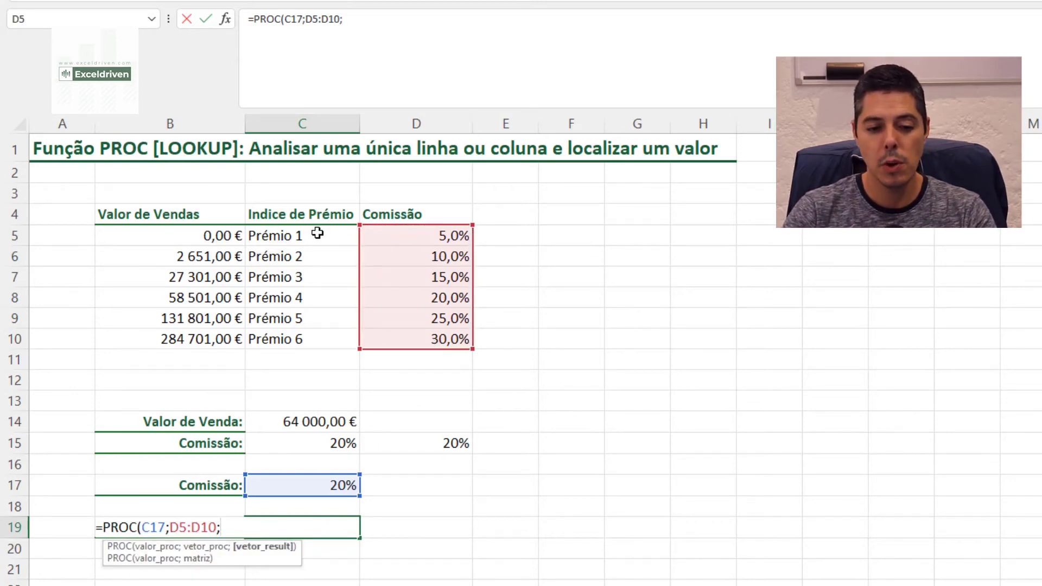
drag(320, 233, 304, 339)
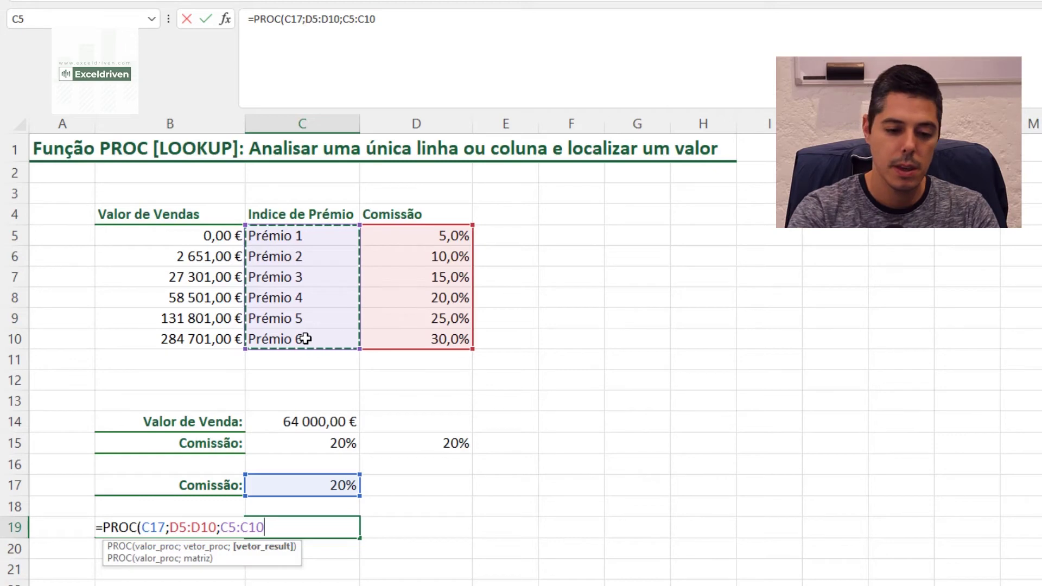
text())
key(Return)
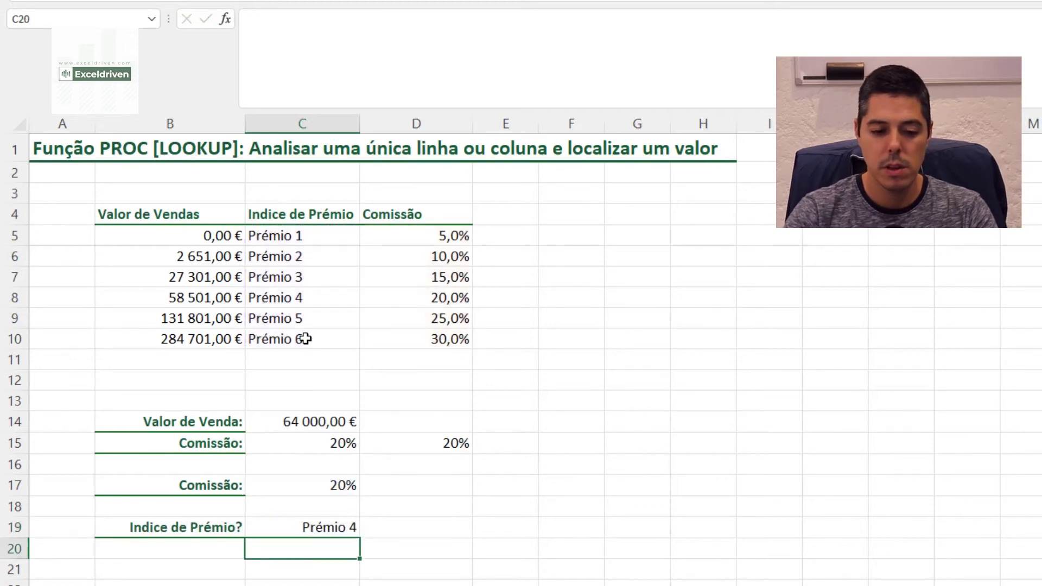
click(333, 525)
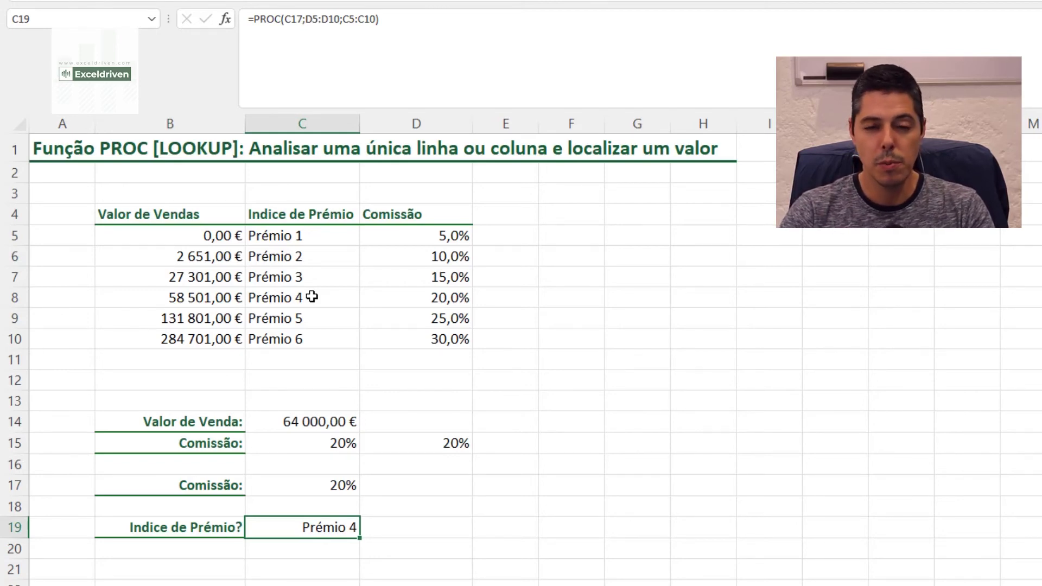
scroll(271, 340, down, 1)
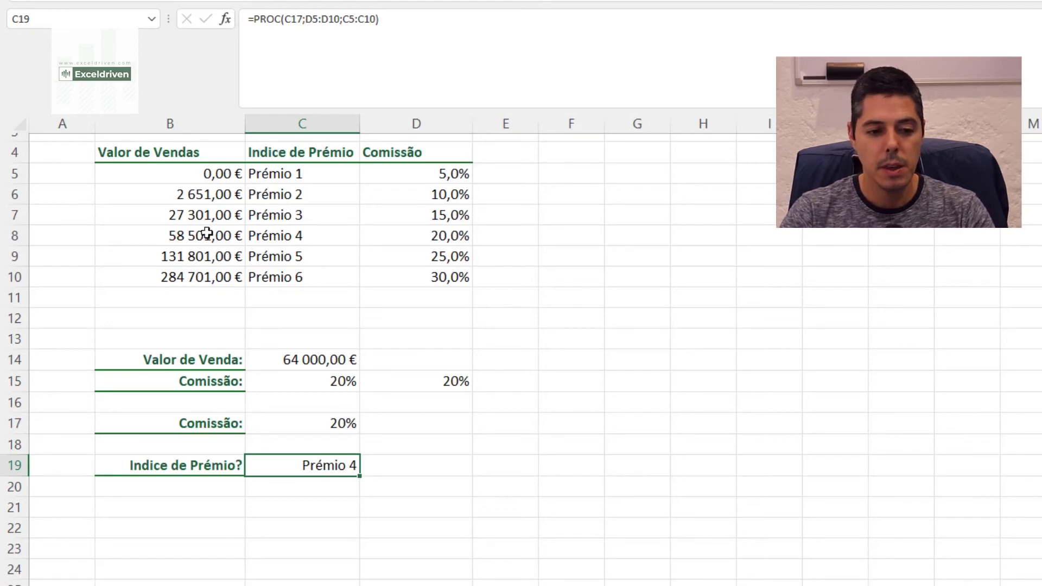
drag(207, 175, 201, 273)
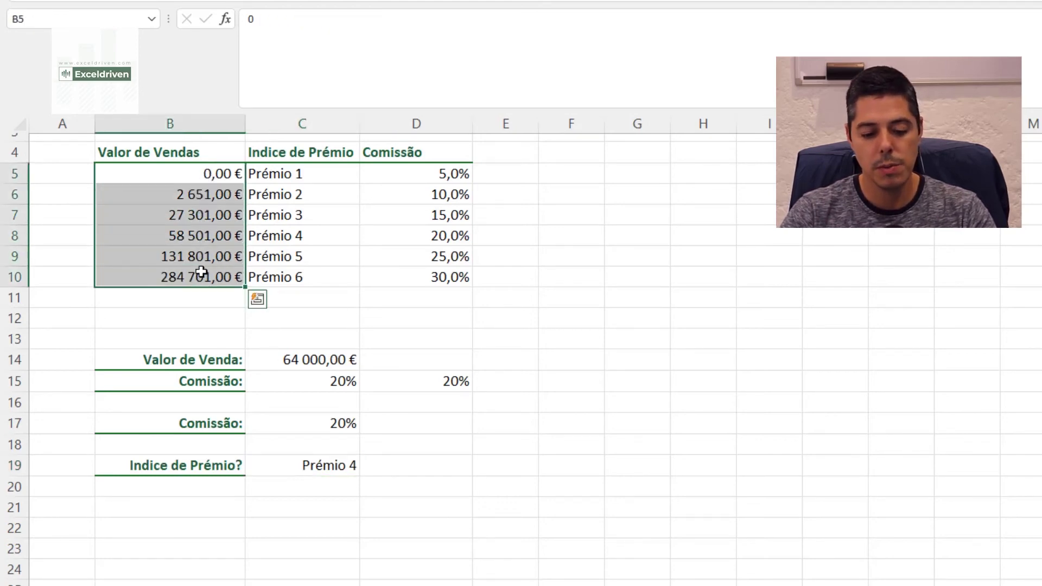
Copy the sales values B5:B10 into C24:C29 below the table
key(ctrl+c)
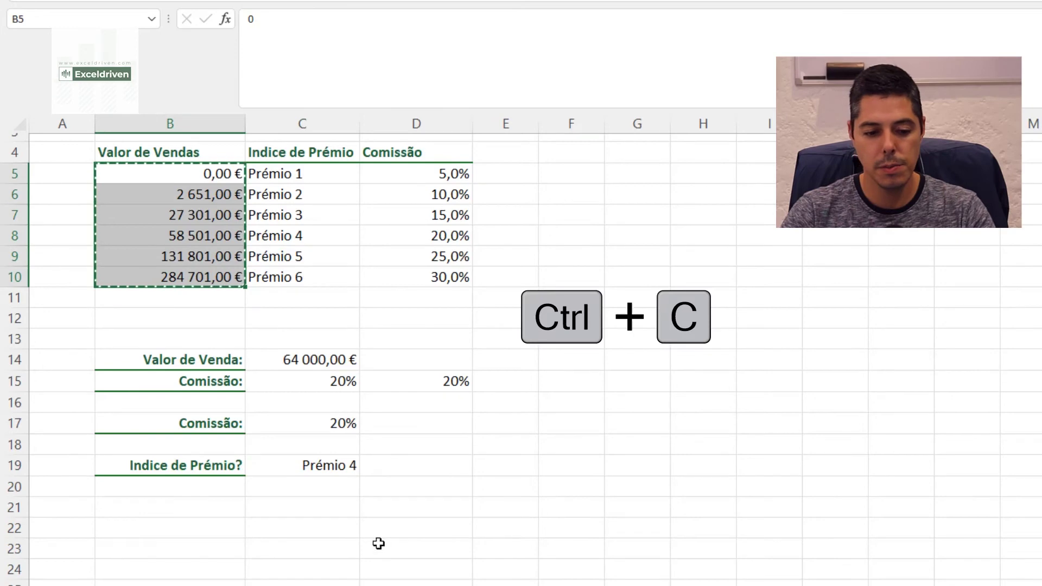
scroll(326, 507, down, 1)
click(298, 508)
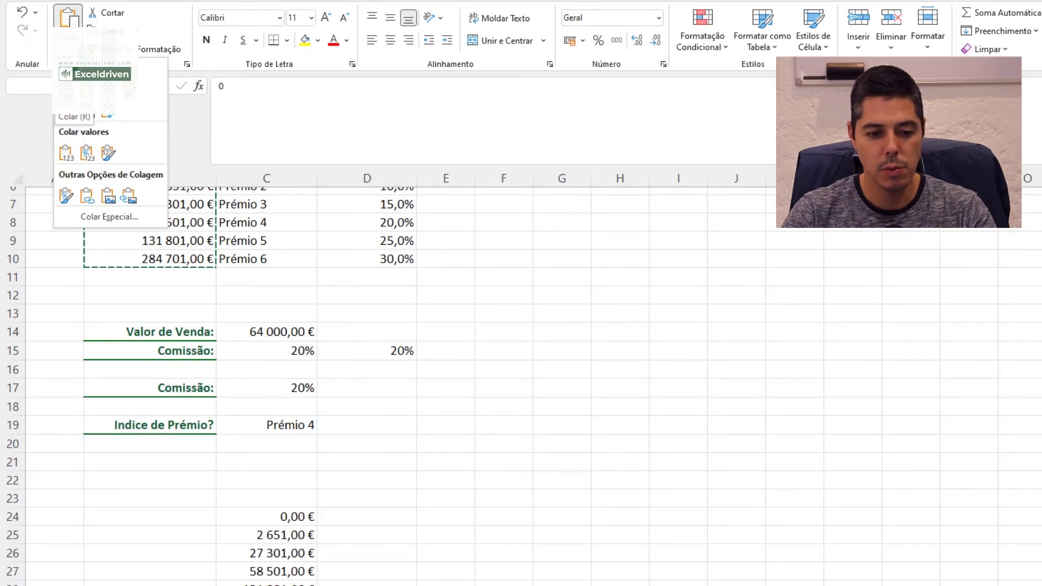
click(87, 153)
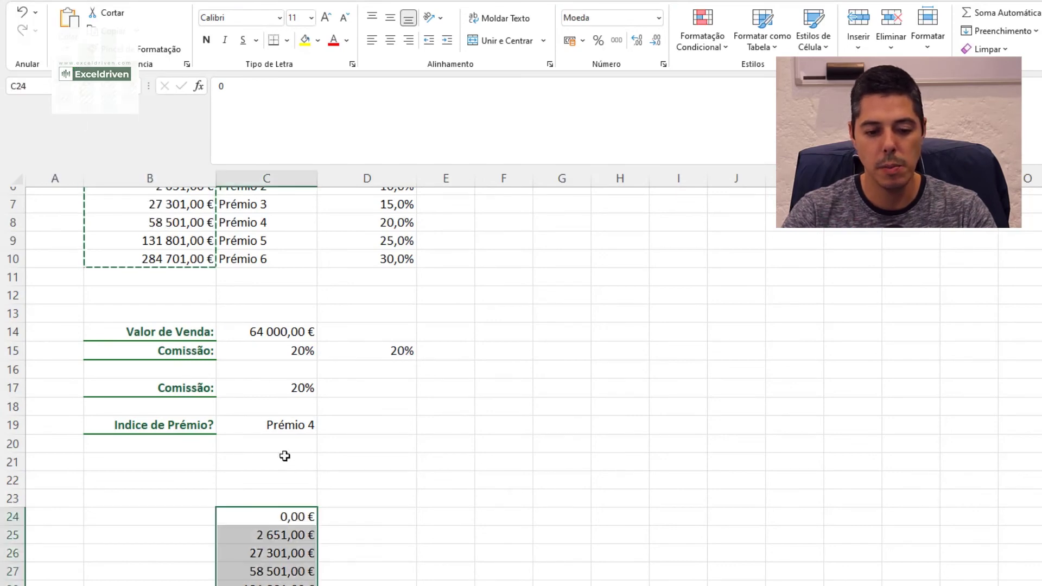
click(299, 497)
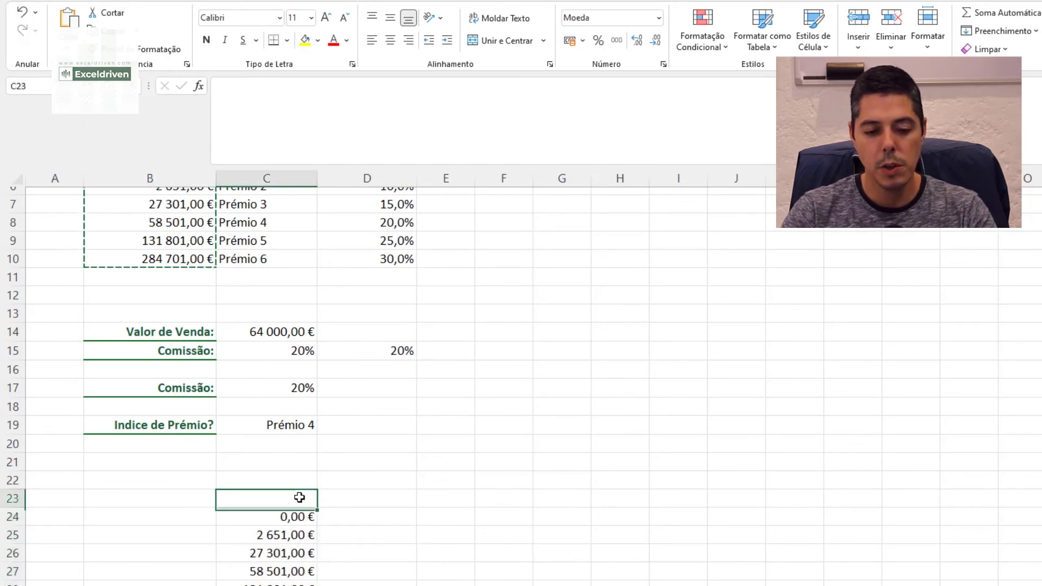
Paste the commission rates D5:D10 transposed across row 23 from D23 to I23
click(346, 498)
scroll(334, 274, up, 1)
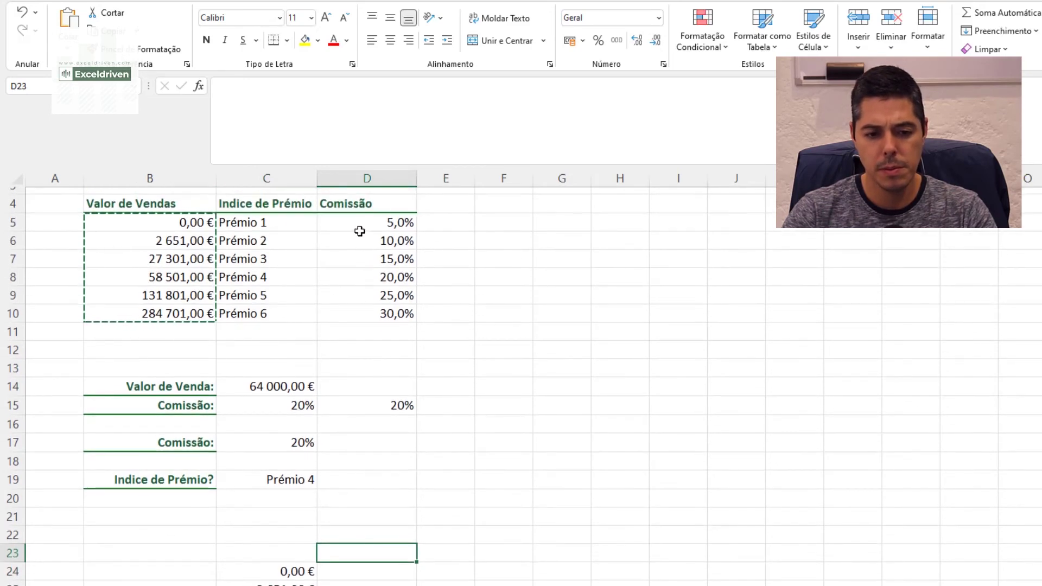
drag(361, 222, 360, 313)
key(ctrl+c)
scroll(366, 380, down, 1)
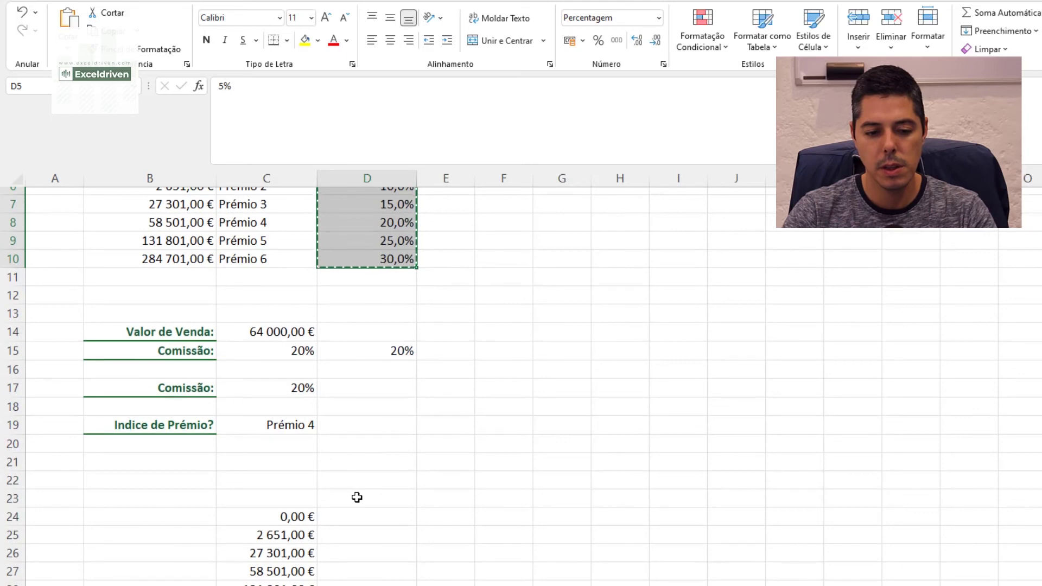
click(356, 497)
click(68, 46)
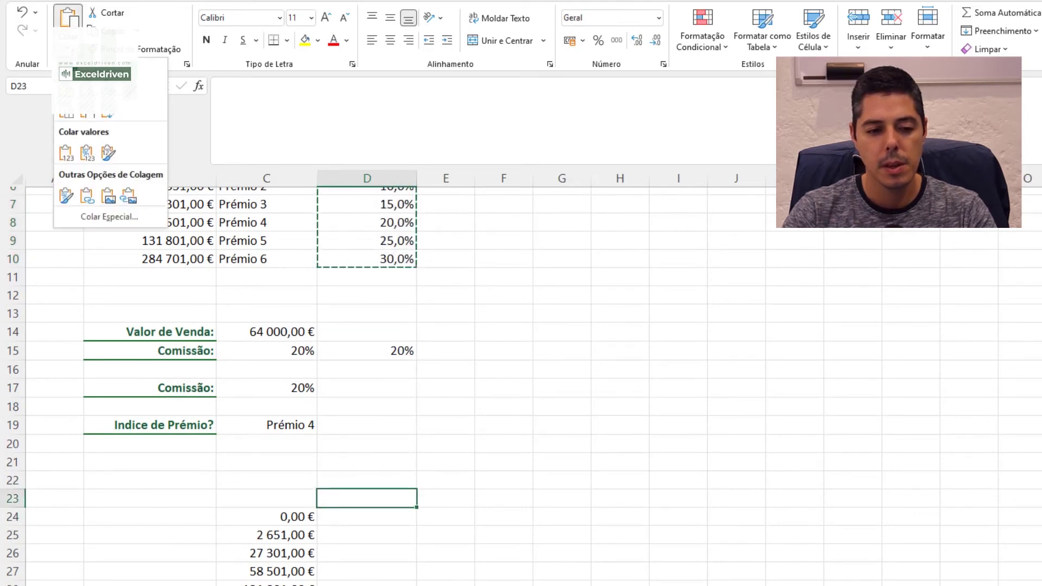
click(111, 116)
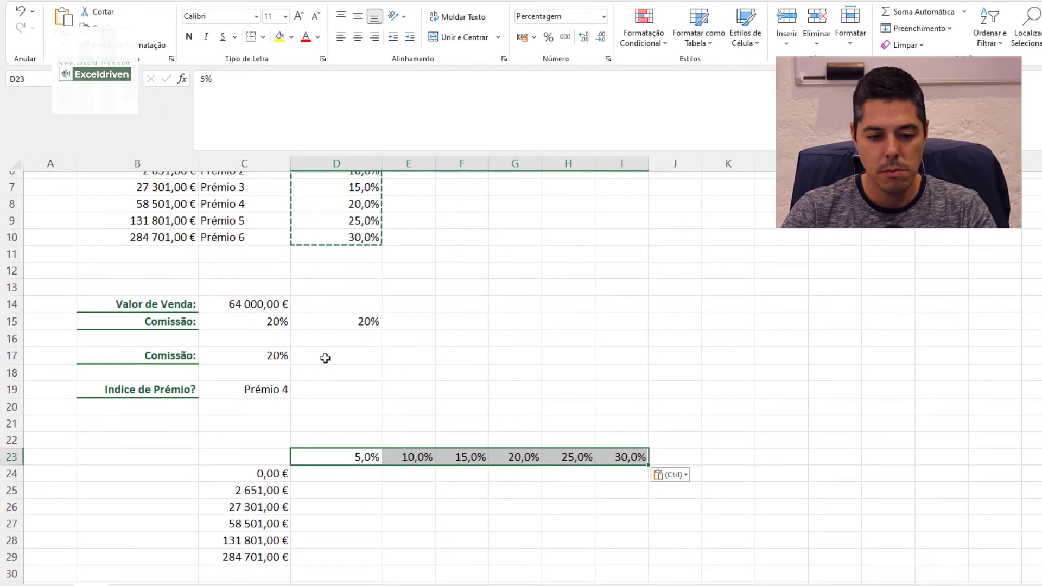
click(361, 356)
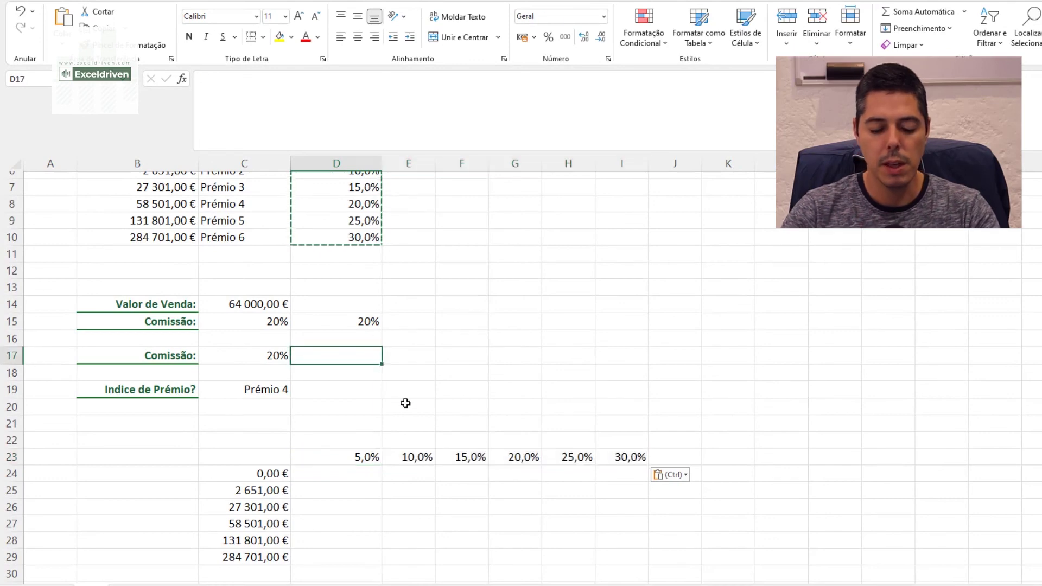
Enter =PROC(C14;C24:C29;D23:I23) in D17, returning 0,2 from the transposed rates
text(=PR)
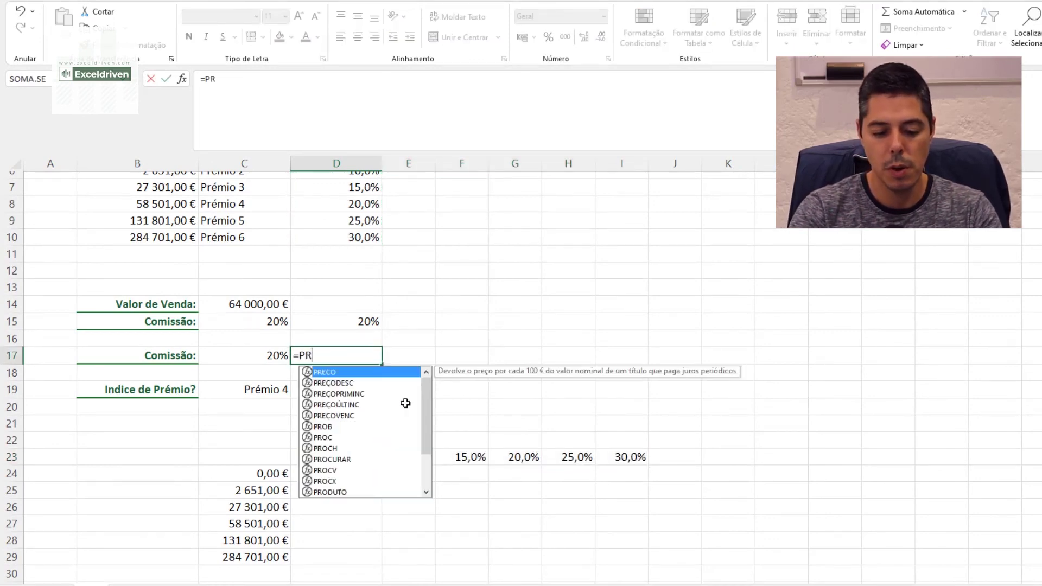
text(OC()
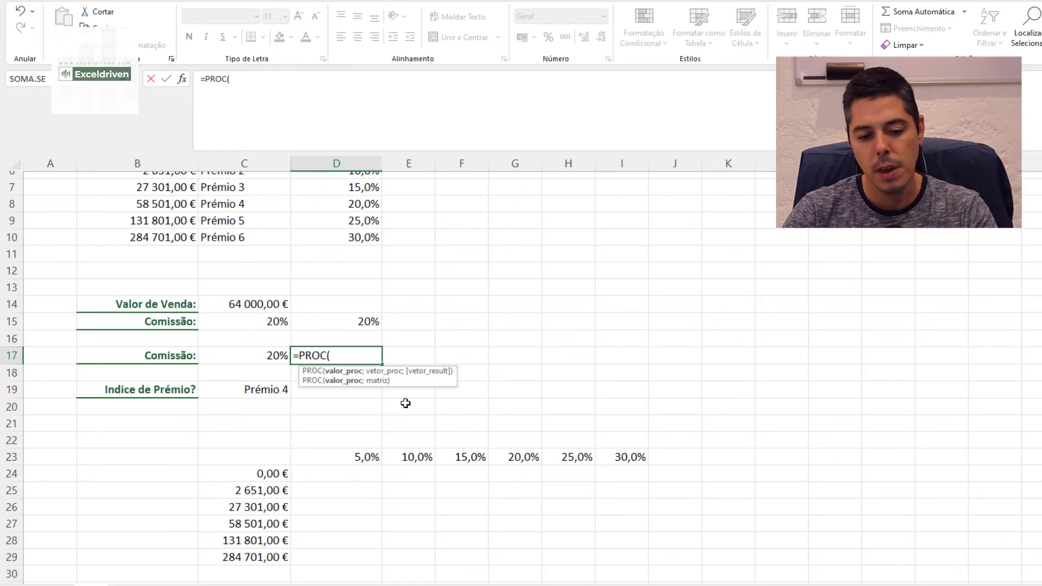
click(247, 304)
text(;)
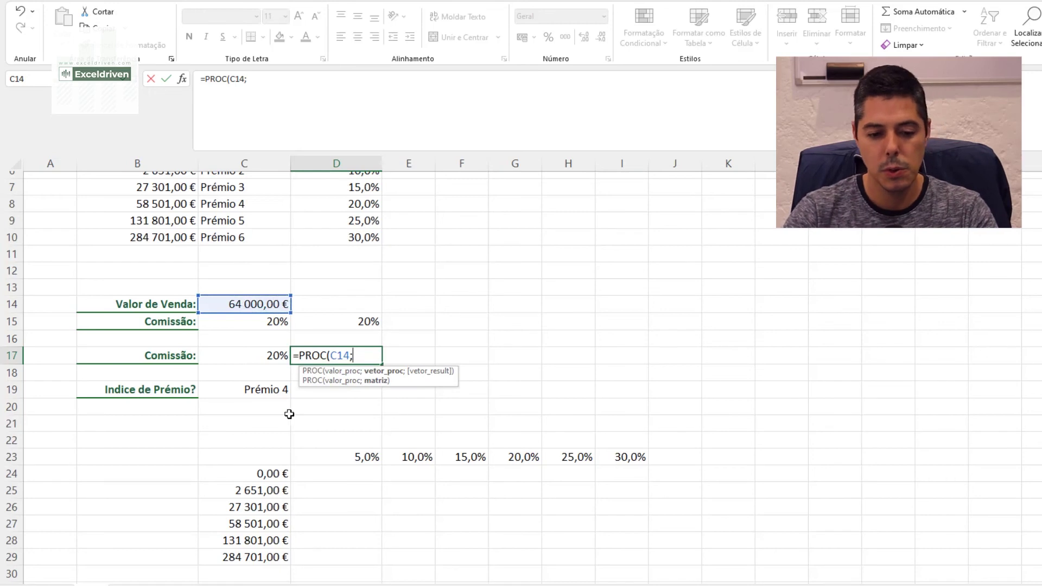
drag(266, 473, 249, 557)
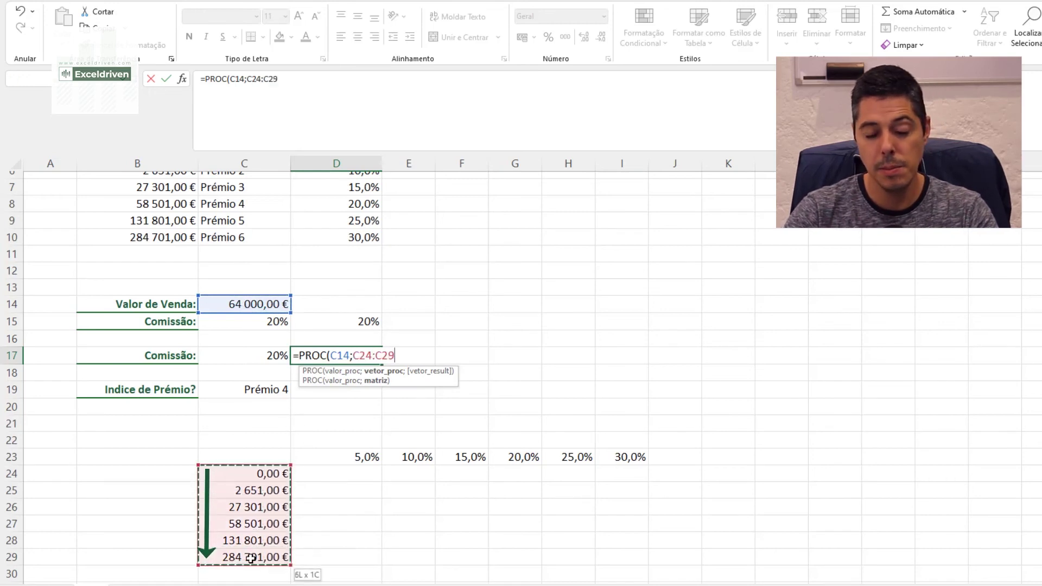
text(;)
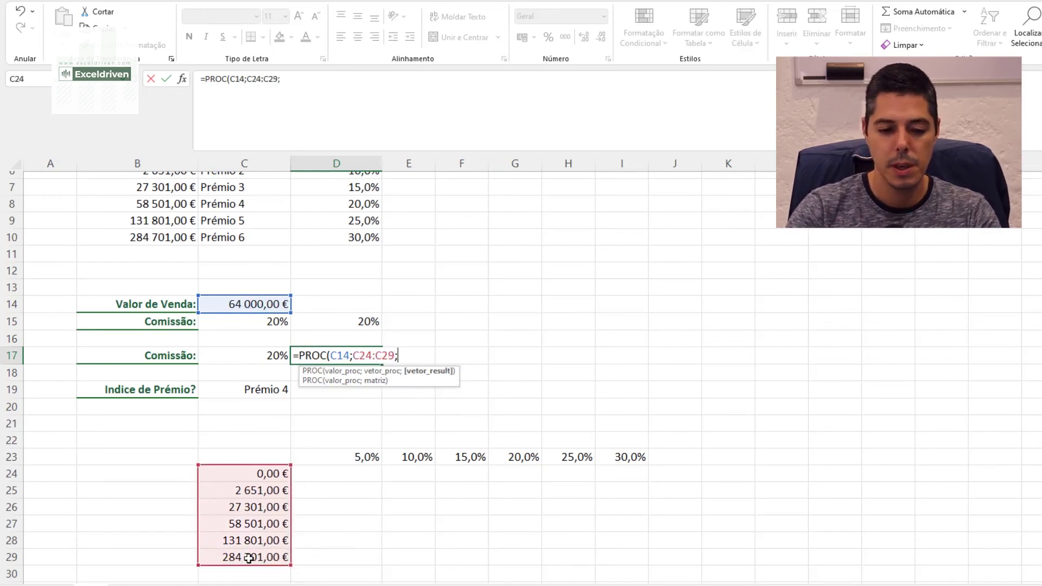
drag(350, 462, 612, 461)
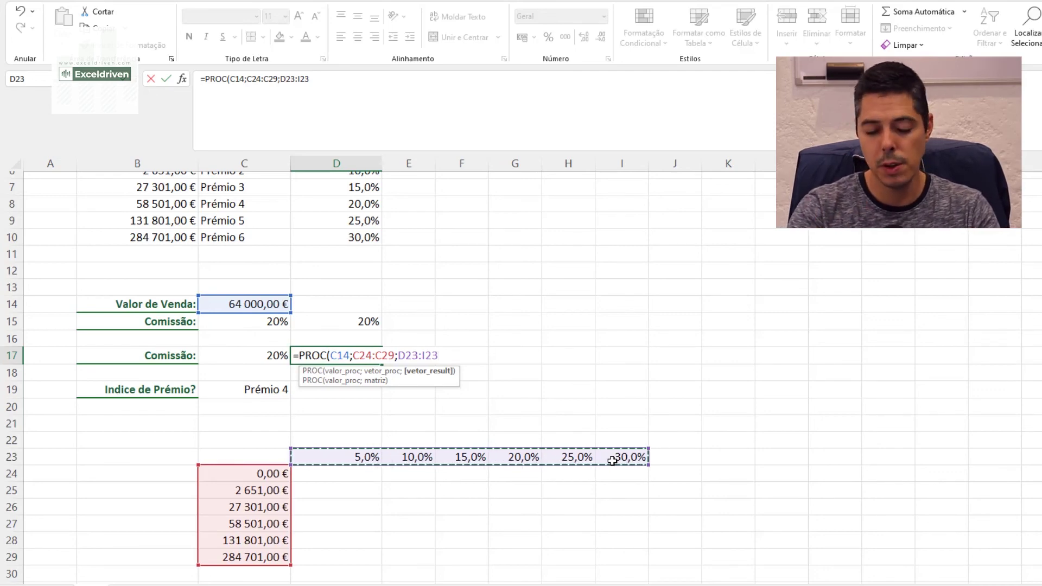
text())
key(Return)
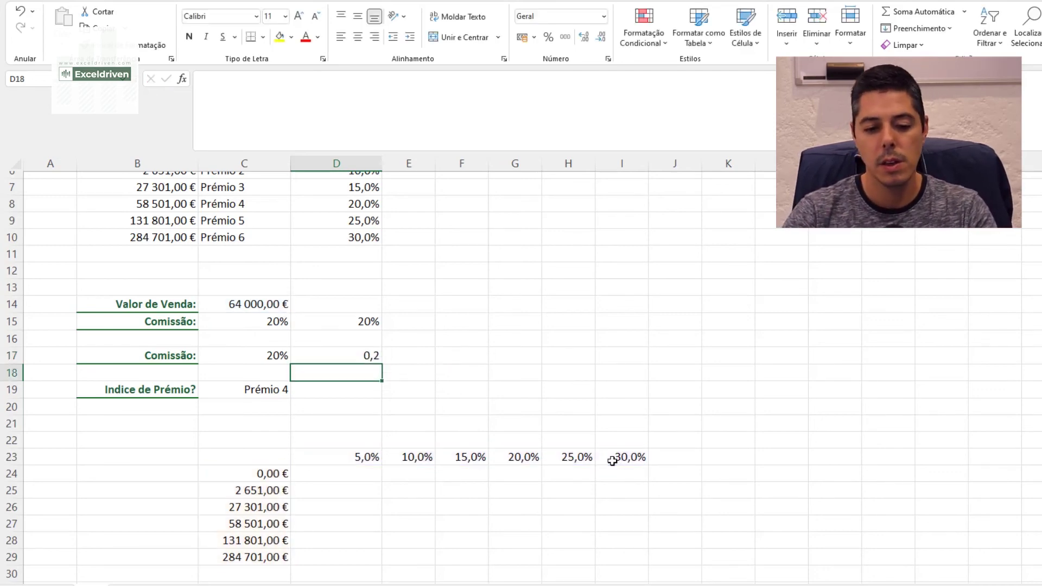
click(279, 355)
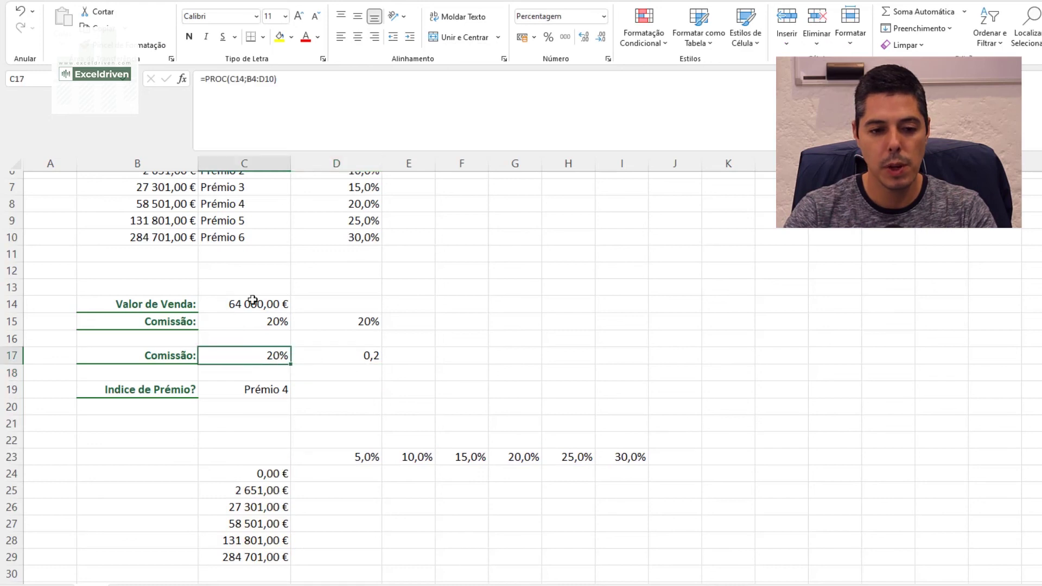
Apply the Percentage number format to D17 so it displays 20%
click(352, 356)
click(548, 37)
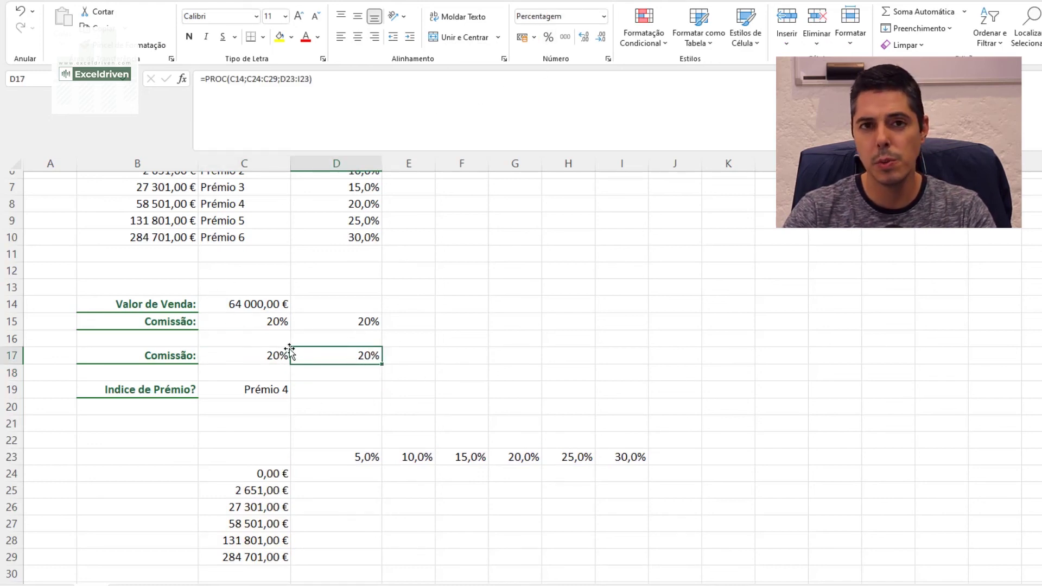